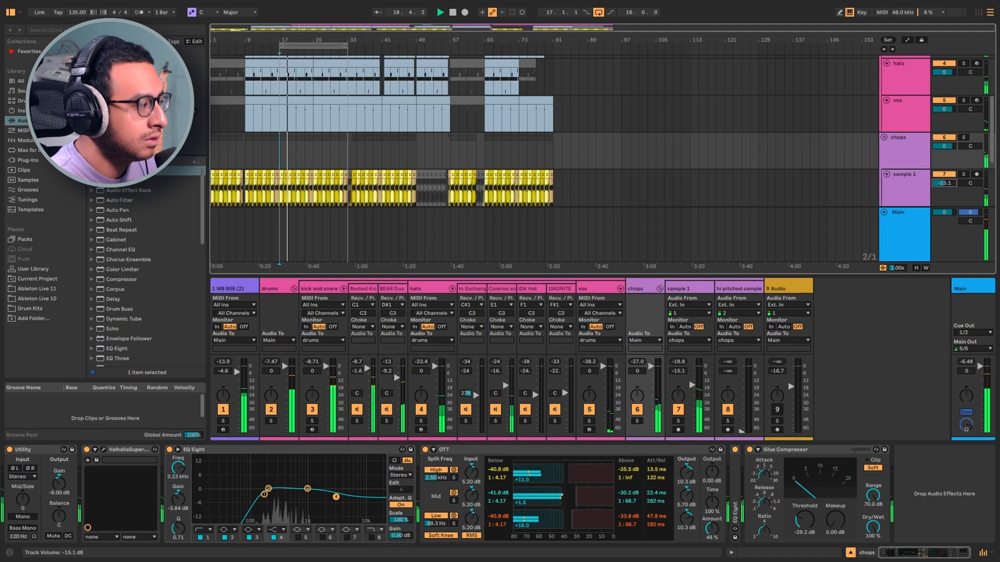
- Raise the volume of the sample 1 track to about -13.9 dB
{"action": "left_click_drag", "start_coordinate": [944, 183], "coordinate": [944, 182]}
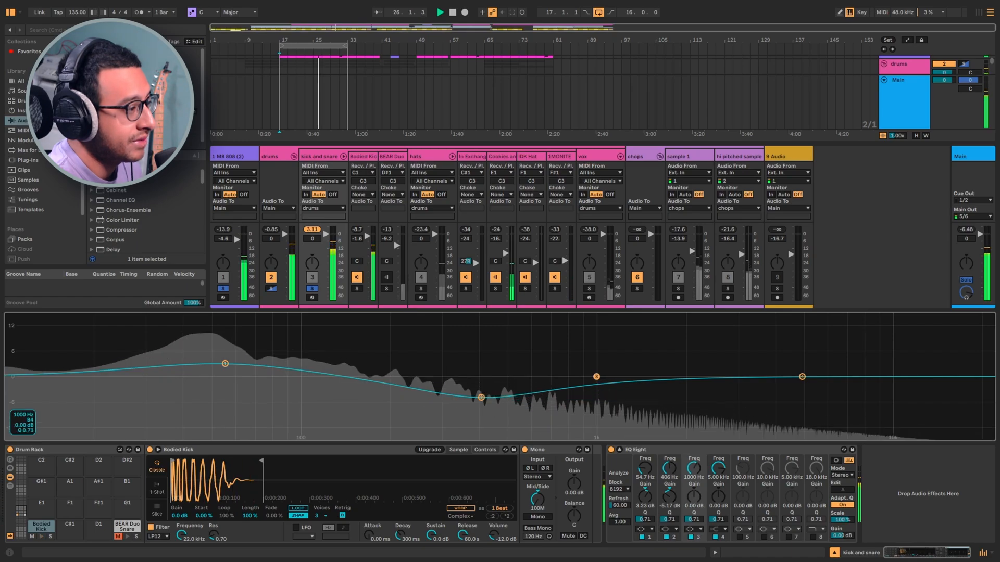
- In the Bodied Kick's EQ Eight, boost band 3 about 3 dB at 3.35 kHz and reduce band 1 to about 2.3 dB
{"action": "left_click_drag", "start_coordinate": [598, 381], "coordinate": [682, 376]}
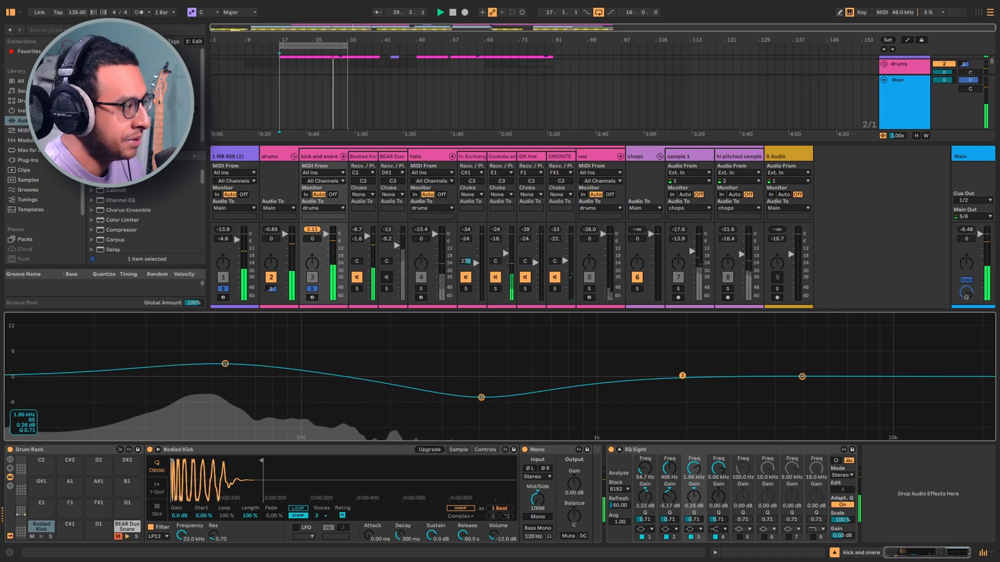
{"action": "left_click_drag", "start_coordinate": [682, 375], "coordinate": [751, 365]}
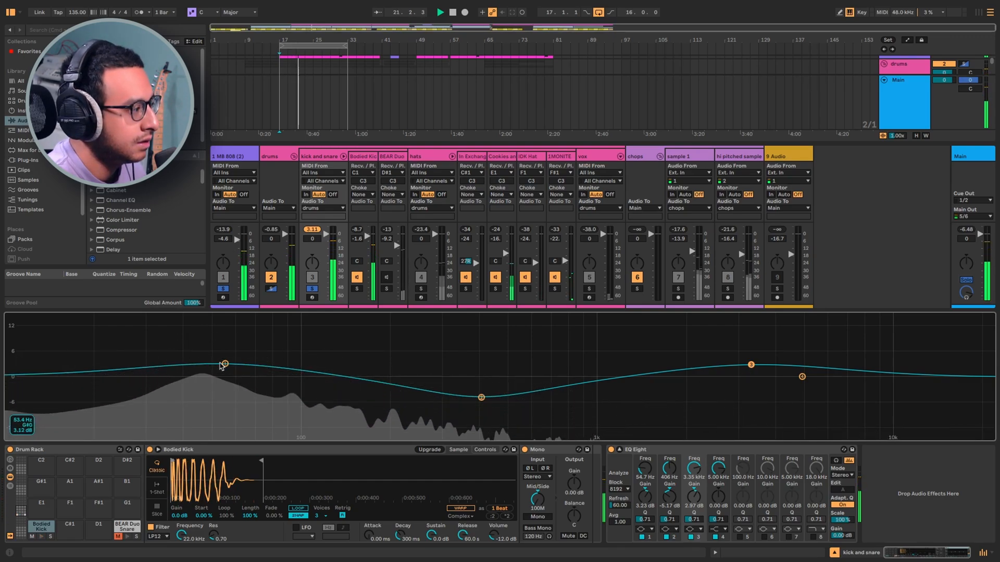
{"action": "left_click_drag", "start_coordinate": [225, 364], "coordinate": [225, 367]}
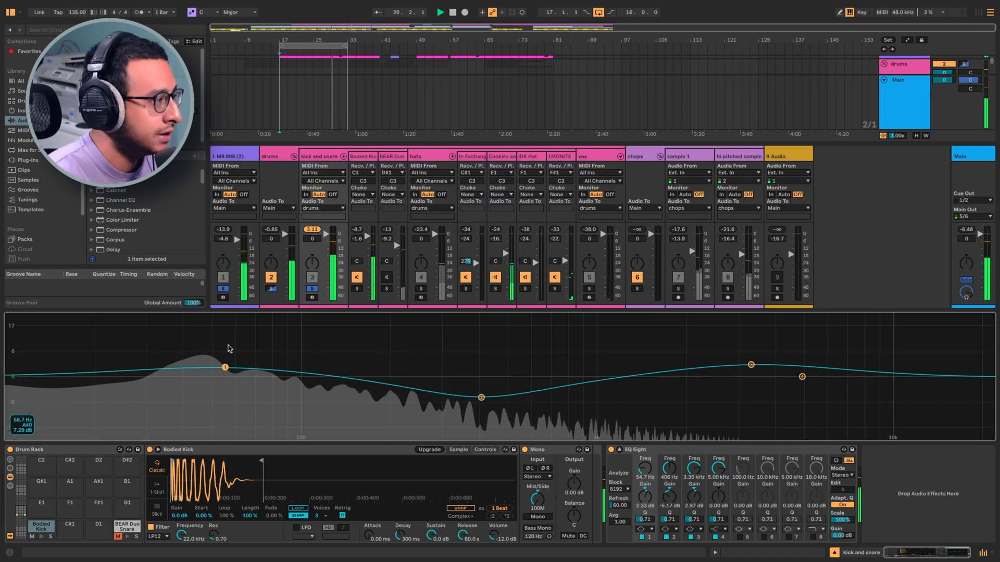
- Add an EQ Eight to the end of the MB 808 track's effect chain and expand its curve display
{"action": "left_click", "coordinate": [230, 157]}
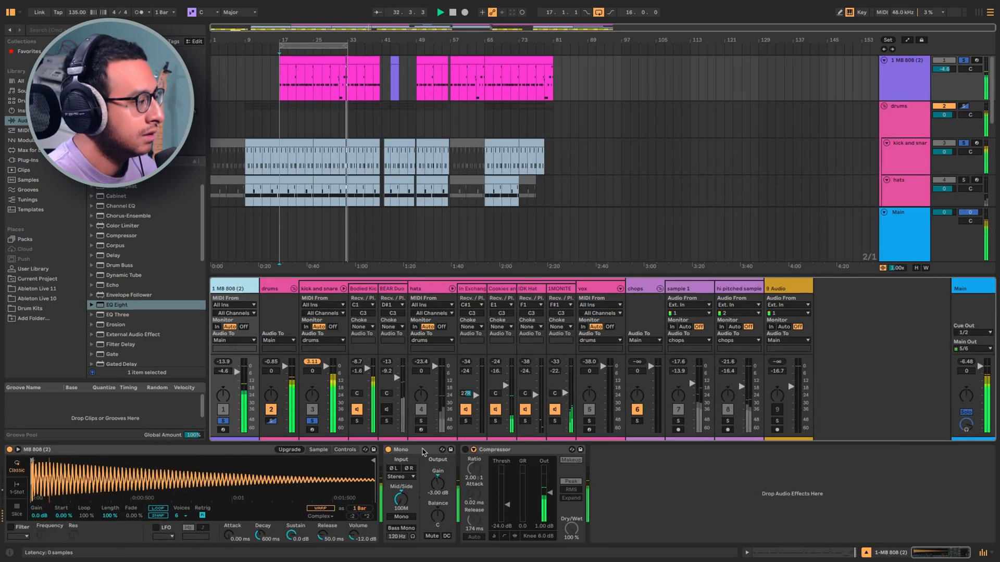
{"action": "double_click", "coordinate": [105, 308]}
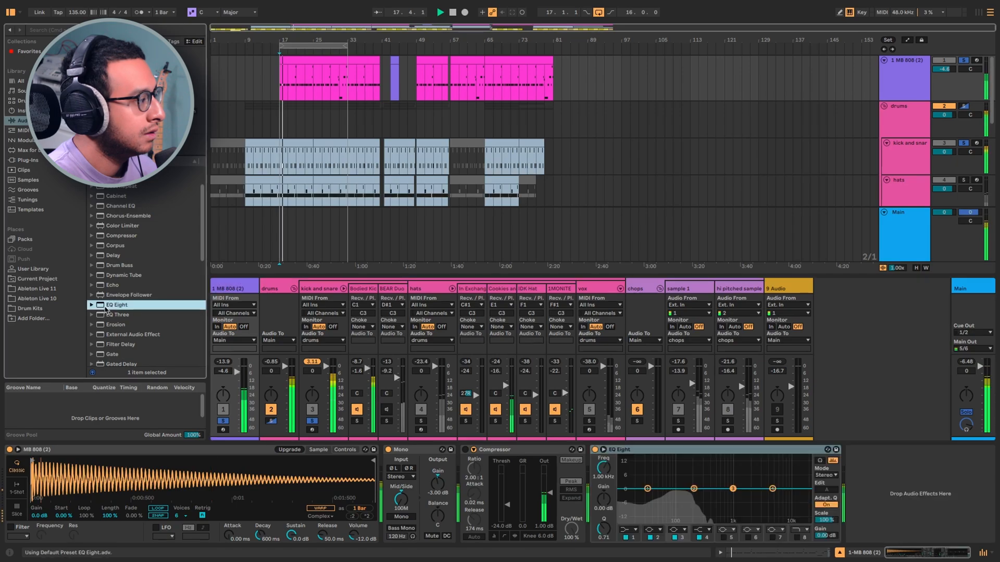
{"action": "left_click", "coordinate": [603, 450]}
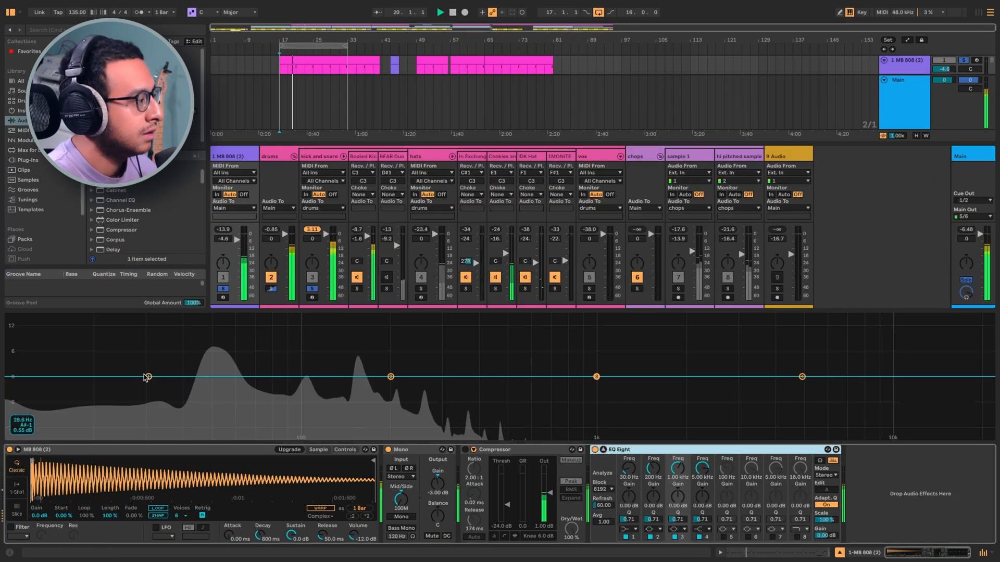
- Make band 1 of the 808's EQ a bell and cut it about 2.5 dB at 52.9 Hz
{"action": "left_click_drag", "start_coordinate": [148, 376], "coordinate": [227, 365]}
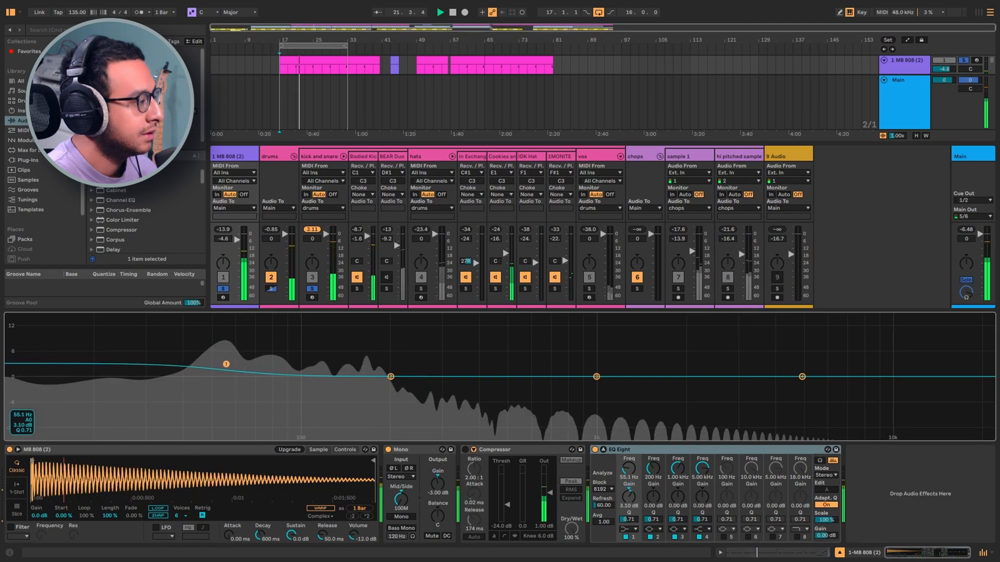
{"action": "left_click", "coordinate": [630, 529]}
{"action": "left_click", "coordinate": [629, 493]}
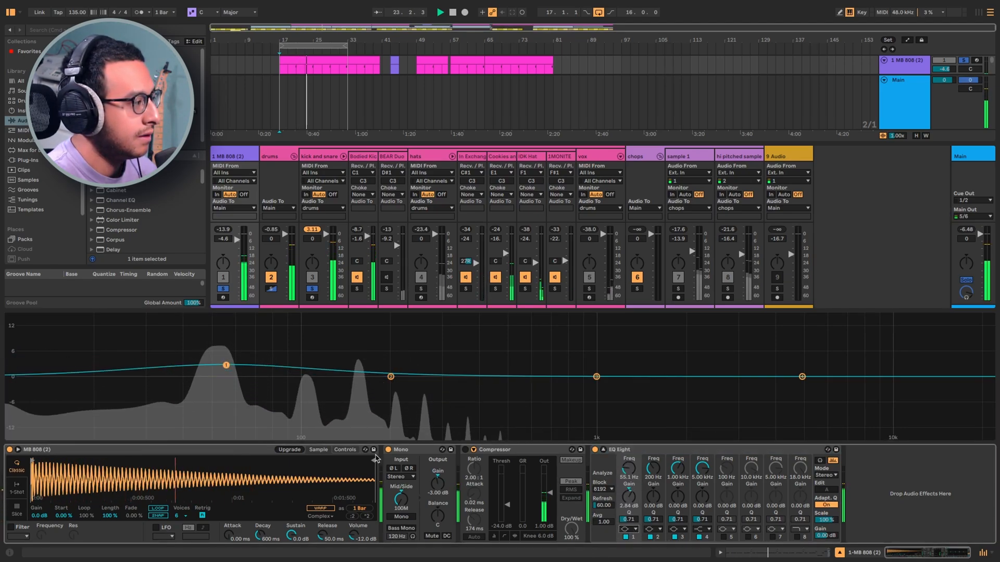
{"action": "left_click_drag", "start_coordinate": [226, 365], "coordinate": [219, 331]}
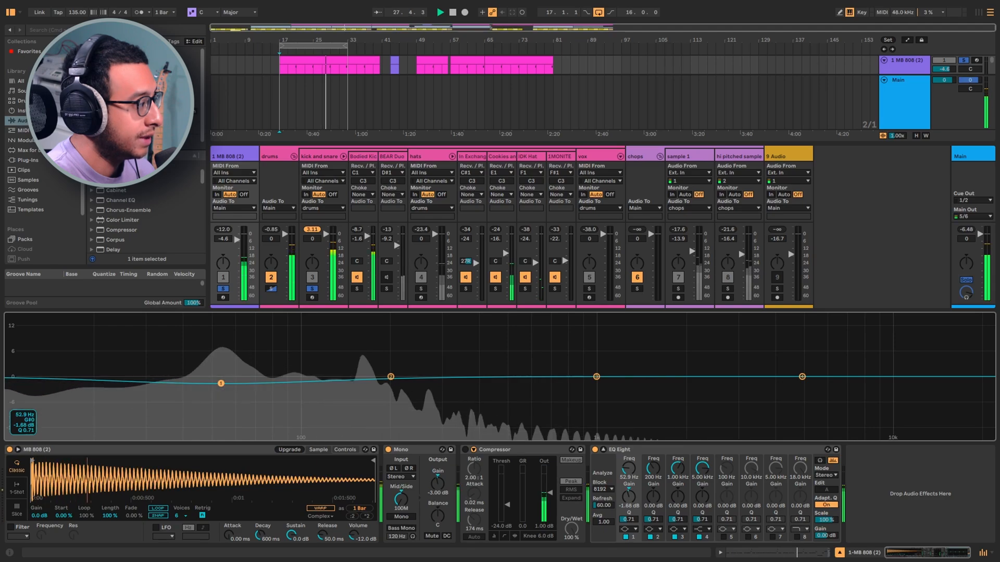
{"action": "left_click_drag", "start_coordinate": [221, 385], "coordinate": [221, 386]}
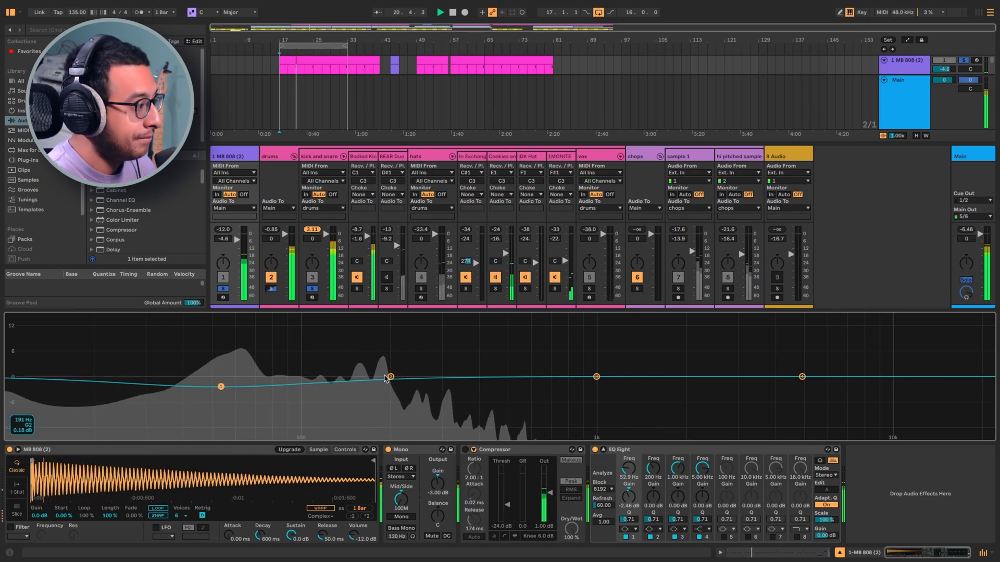
- Boost band 2 of the 808's EQ about 3.8 dB at 142 Hz and cut band 3 about 3.4 dB at 374 Hz
{"action": "left_click_drag", "start_coordinate": [391, 377], "coordinate": [476, 368]}
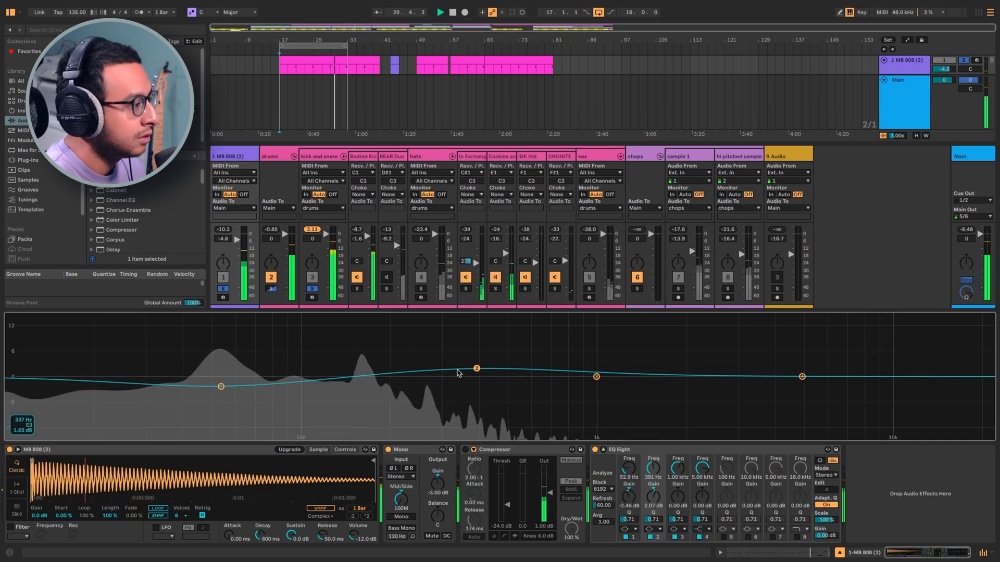
{"action": "left_click_drag", "start_coordinate": [476, 369], "coordinate": [346, 352]}
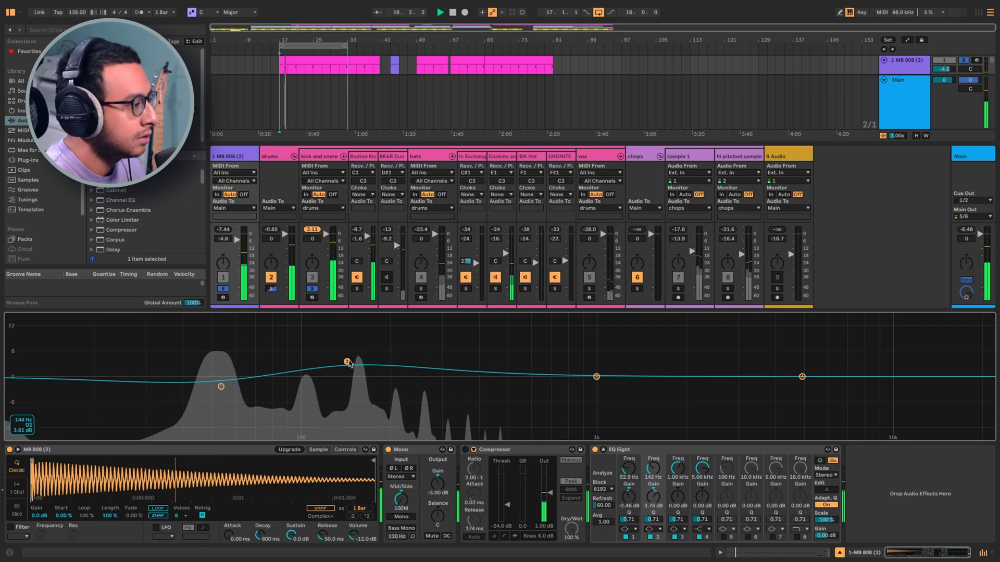
{"action": "left_click_drag", "start_coordinate": [596, 377], "coordinate": [471, 389]}
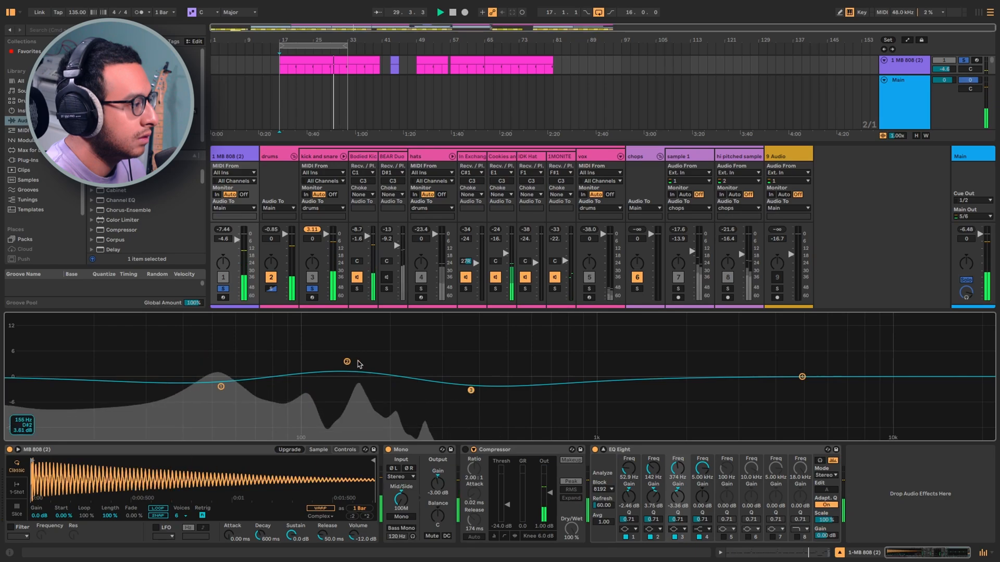
- Retune band 2 of the 808's EQ between about 158 and 178 Hz, trying boosts from about 12 dB down to 5.4 dB
{"action": "left_click_drag", "start_coordinate": [347, 362], "coordinate": [360, 327]}
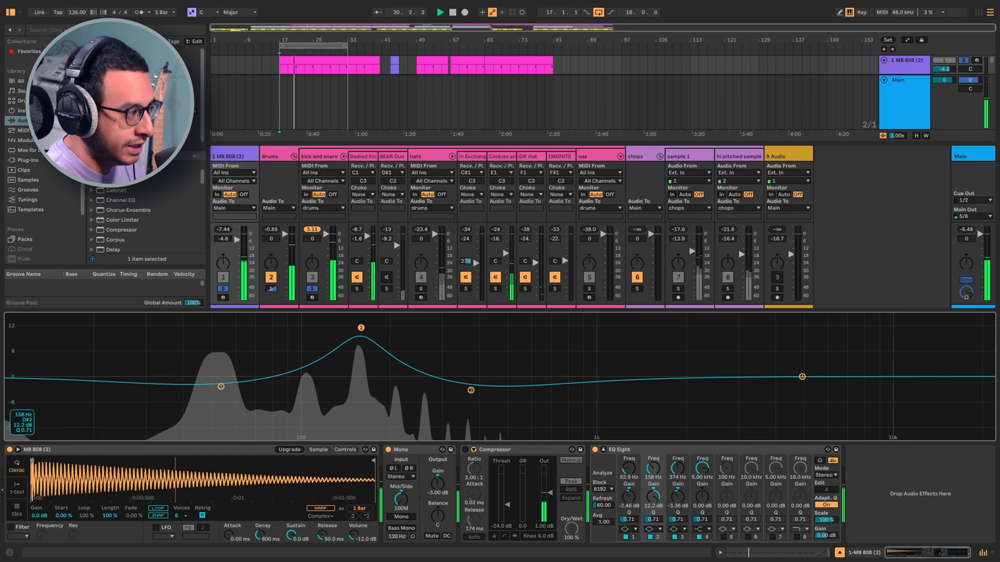
{"action": "left_click_drag", "start_coordinate": [361, 328], "coordinate": [361, 329]}
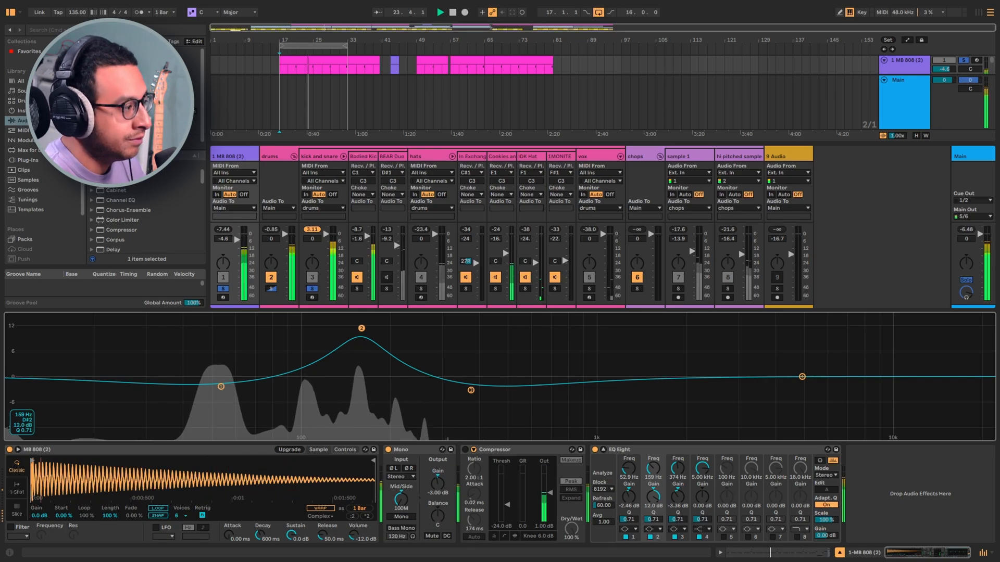
{"action": "left_click_drag", "start_coordinate": [361, 330], "coordinate": [358, 357]}
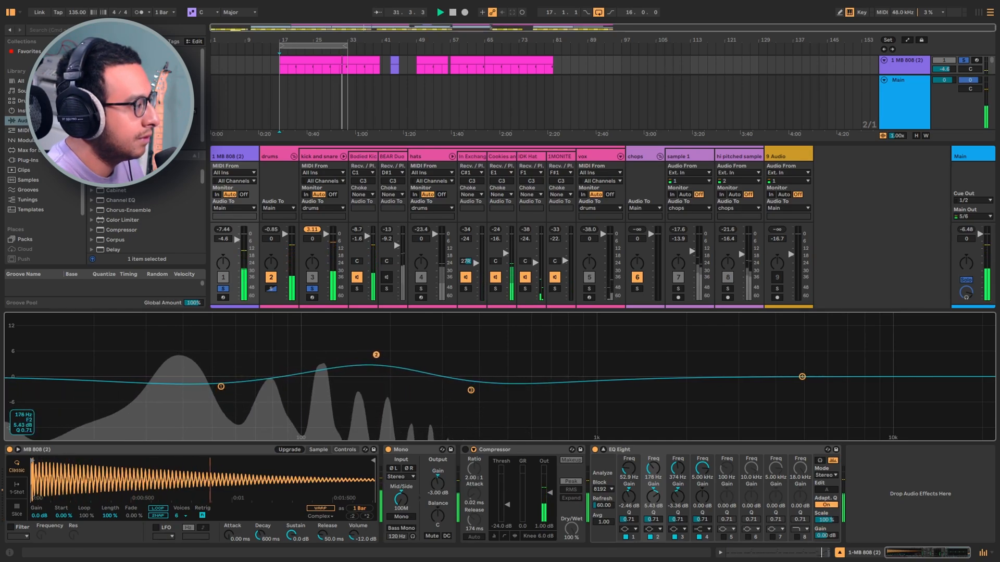
{"action": "left_click_drag", "start_coordinate": [376, 355], "coordinate": [357, 345]}
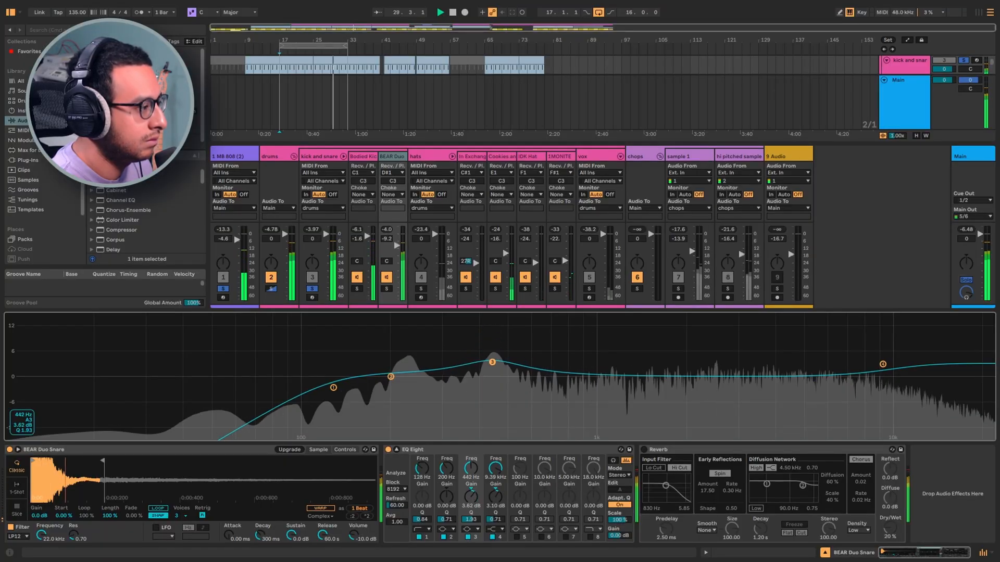
- In the BEAR Duo Snare's EQ, cut band 3 about 4.5 dB at 440 Hz, and enable band 5 with a slight boost near 1 kHz
{"action": "left_click_drag", "start_coordinate": [492, 362], "coordinate": [492, 395]}
{"action": "key", "text": "space"}
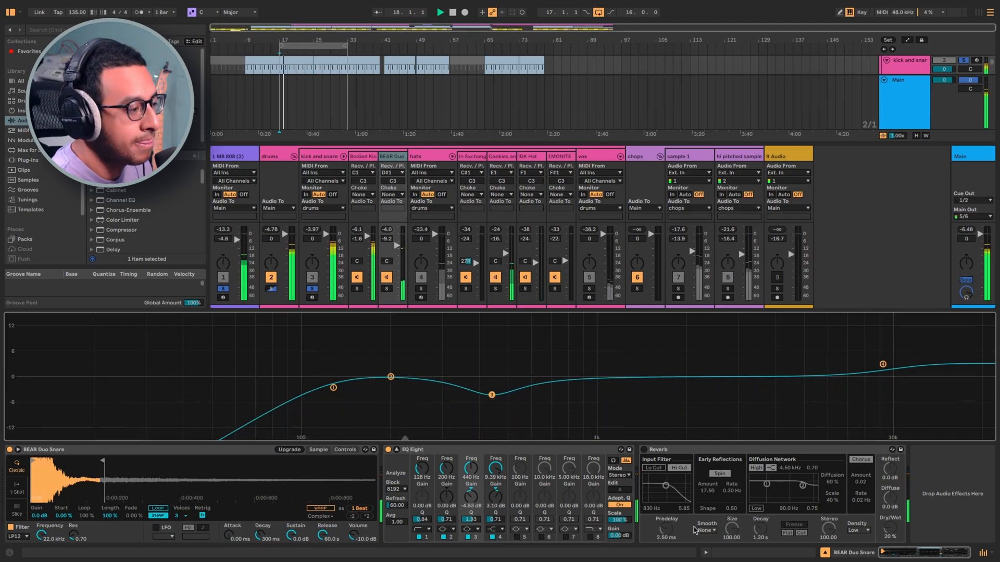
{"action": "left_click", "coordinate": [517, 537]}
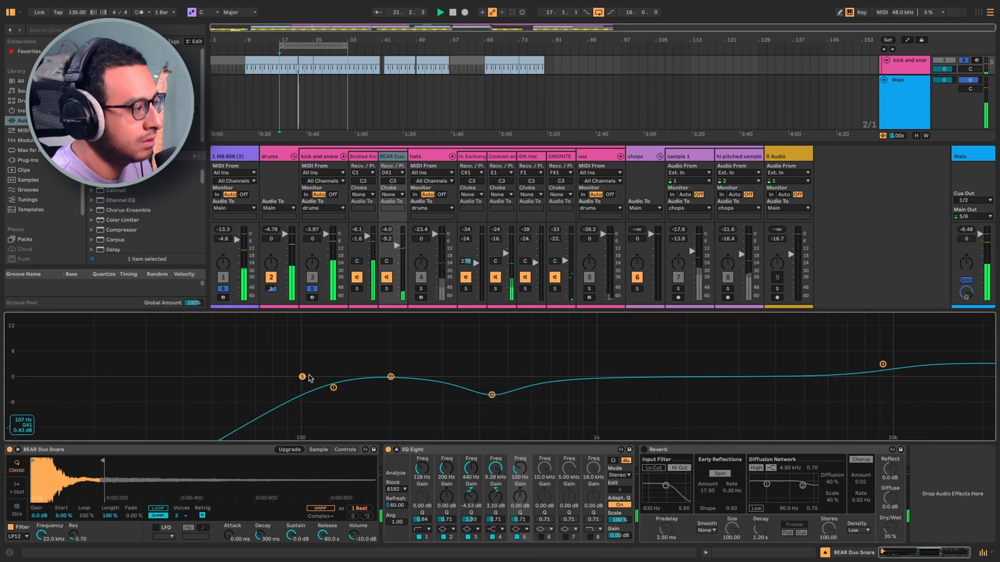
{"action": "left_click_drag", "start_coordinate": [302, 377], "coordinate": [600, 363]}
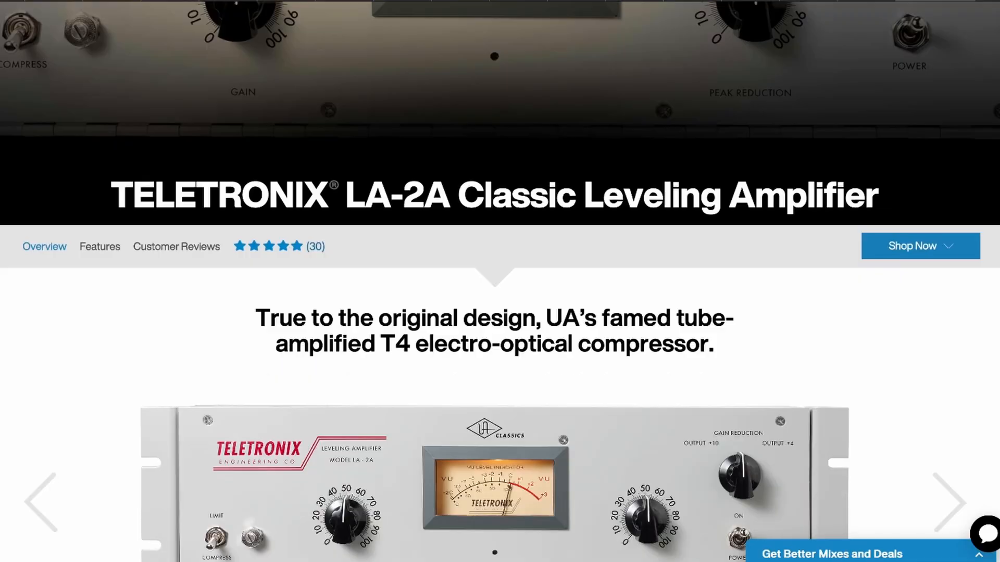
{"action": "scroll", "coordinate": [500, 281], "scroll_direction": "down", "scroll_amount": 5}
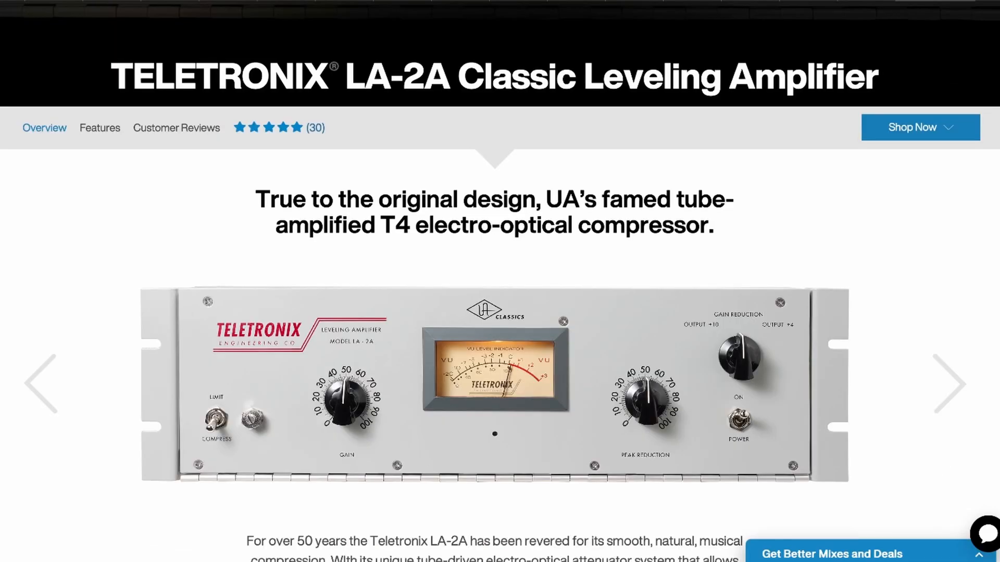
{"action": "scroll", "coordinate": [500, 282], "scroll_direction": "down", "scroll_amount": 2}
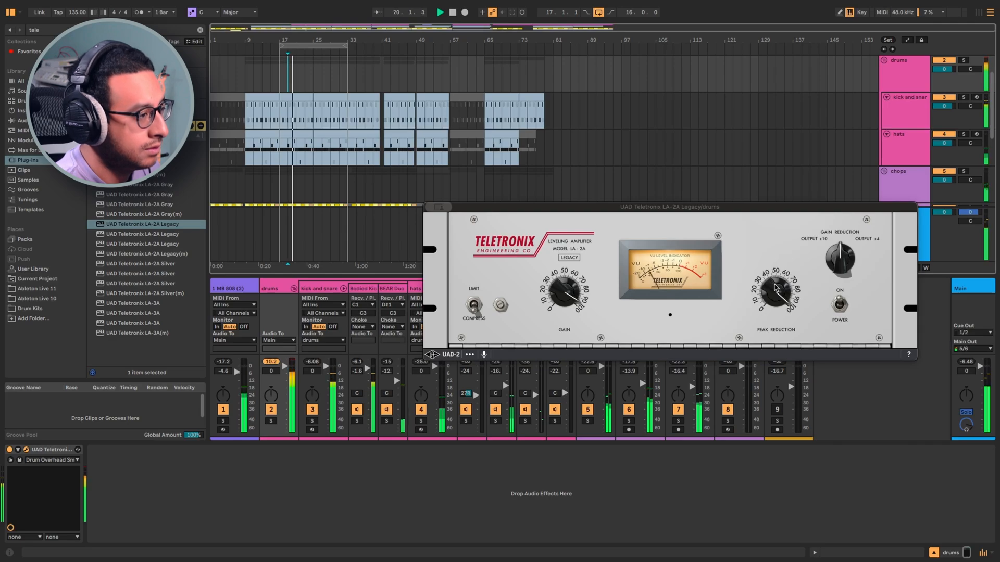
- On the drums group's LA-2A Legacy, lower the Gain to about 50 and adjust the Peak Reduction
{"action": "left_click", "coordinate": [776, 288]}
{"action": "left_click_drag", "start_coordinate": [776, 288], "coordinate": [773, 307]}
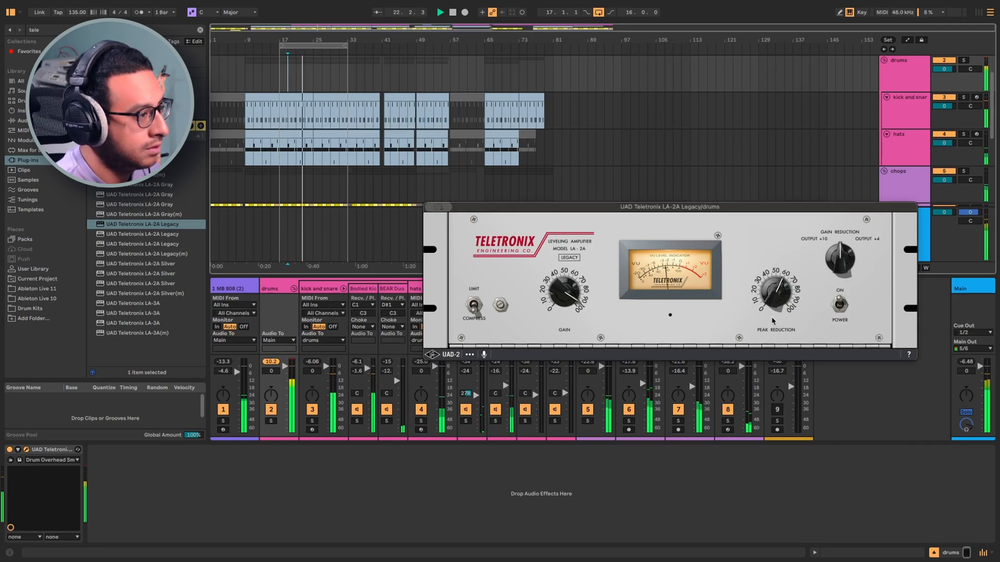
{"action": "left_click_drag", "start_coordinate": [772, 329], "coordinate": [774, 338]}
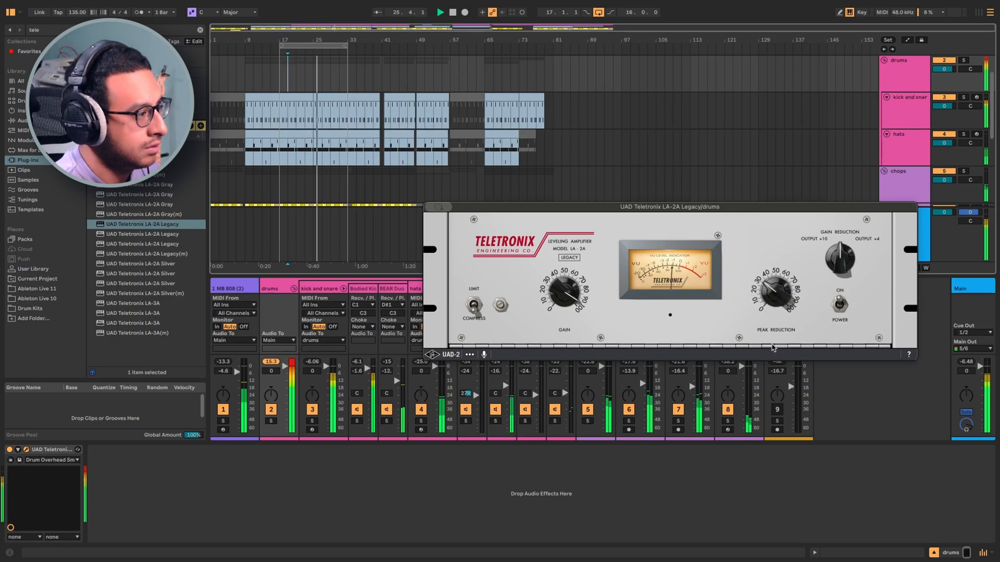
{"action": "left_click_drag", "start_coordinate": [560, 291], "coordinate": [579, 349]}
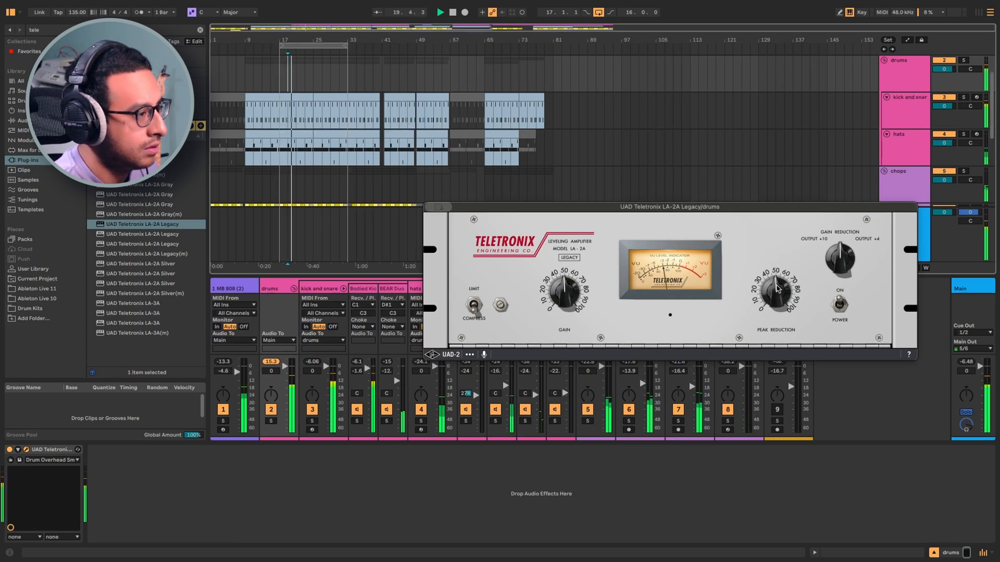
{"action": "left_click_drag", "start_coordinate": [778, 261], "coordinate": [780, 287]}
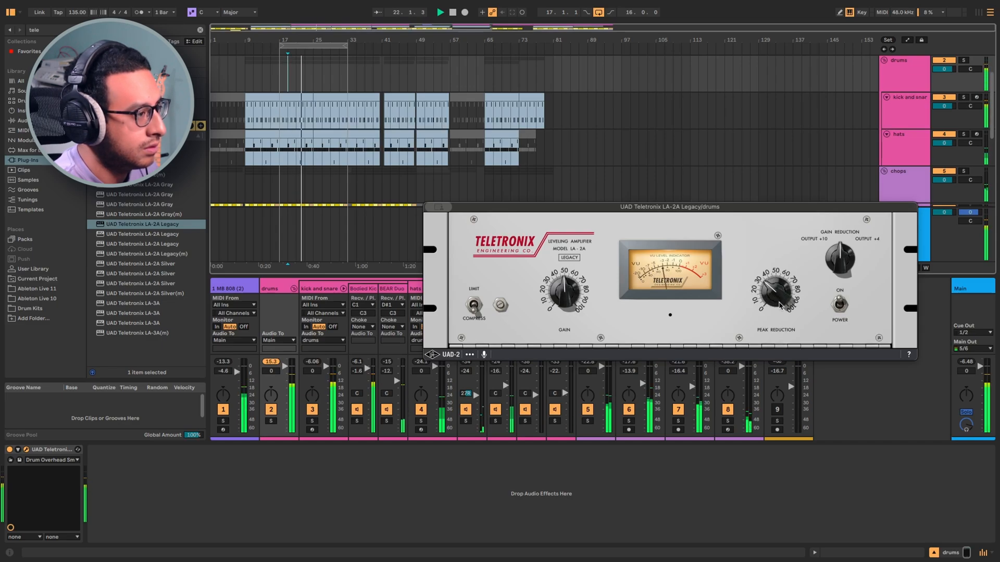
{"action": "left_click_drag", "start_coordinate": [780, 311], "coordinate": [777, 282]}
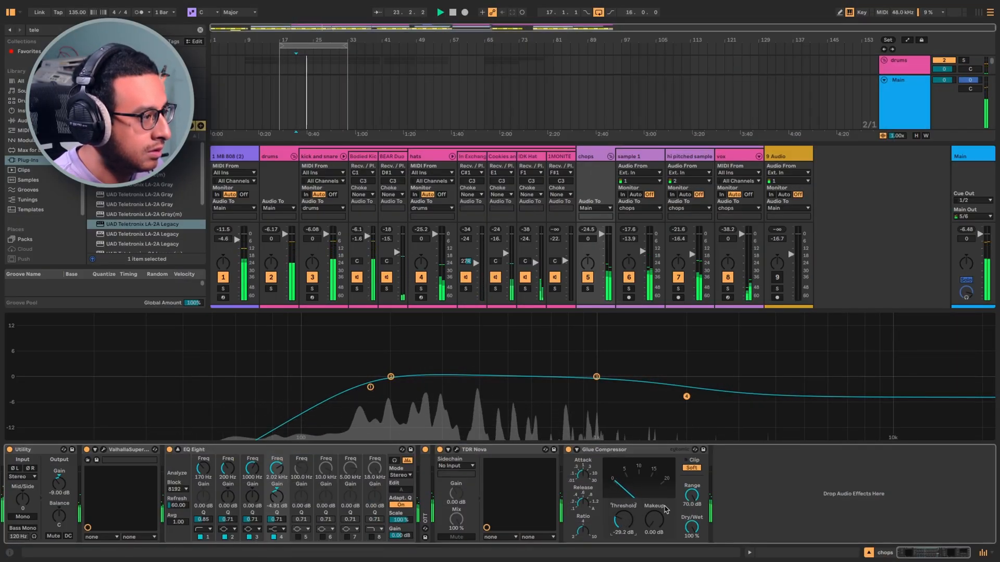
- Set the makeup gain of the chops group's Glue Compressor to about 2.4 dB
{"action": "left_click_drag", "start_coordinate": [650, 525], "coordinate": [650, 518]}
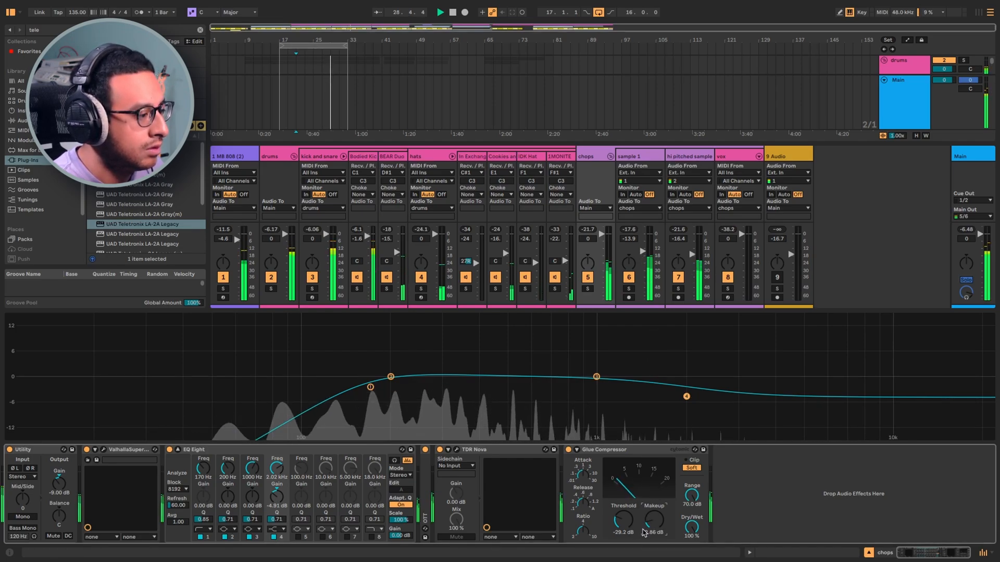
{"action": "left_click_drag", "start_coordinate": [644, 532], "coordinate": [645, 539]}
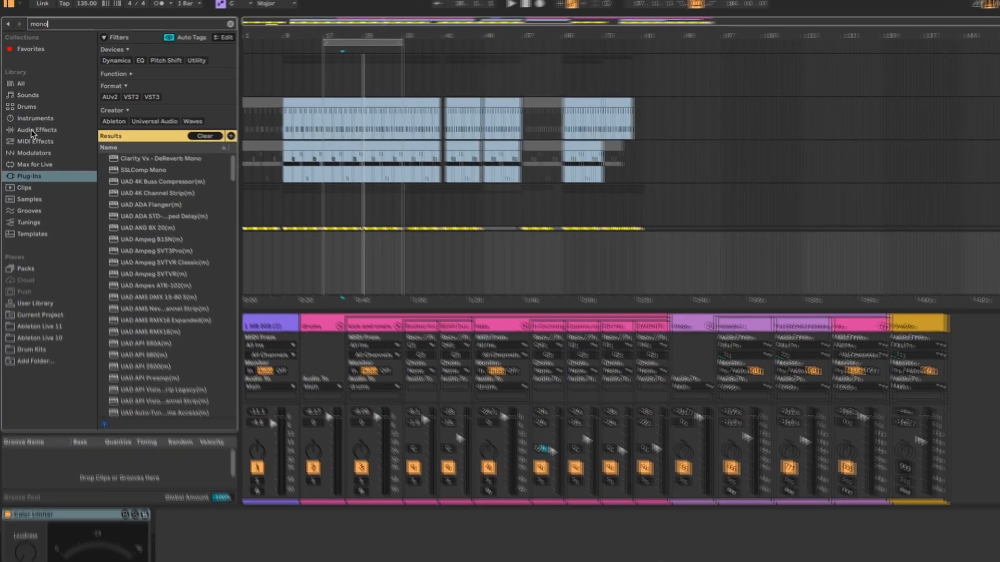
- Limit the mono search to audio effects and add the Mono.adv preset to the device chain containing the Color Limiter
{"action": "left_click", "coordinate": [29, 121]}
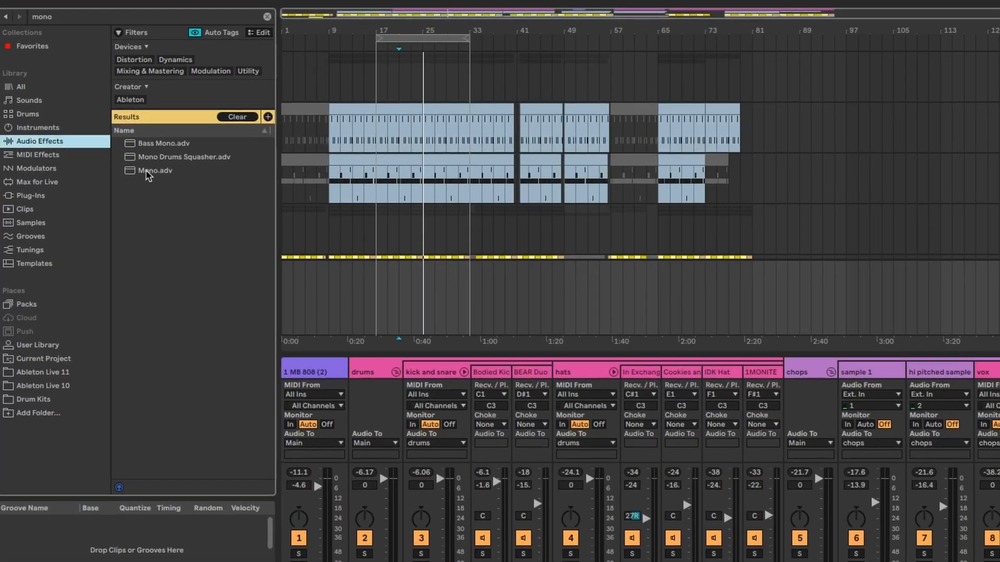
{"action": "left_click_drag", "start_coordinate": [147, 171], "coordinate": [235, 451]}
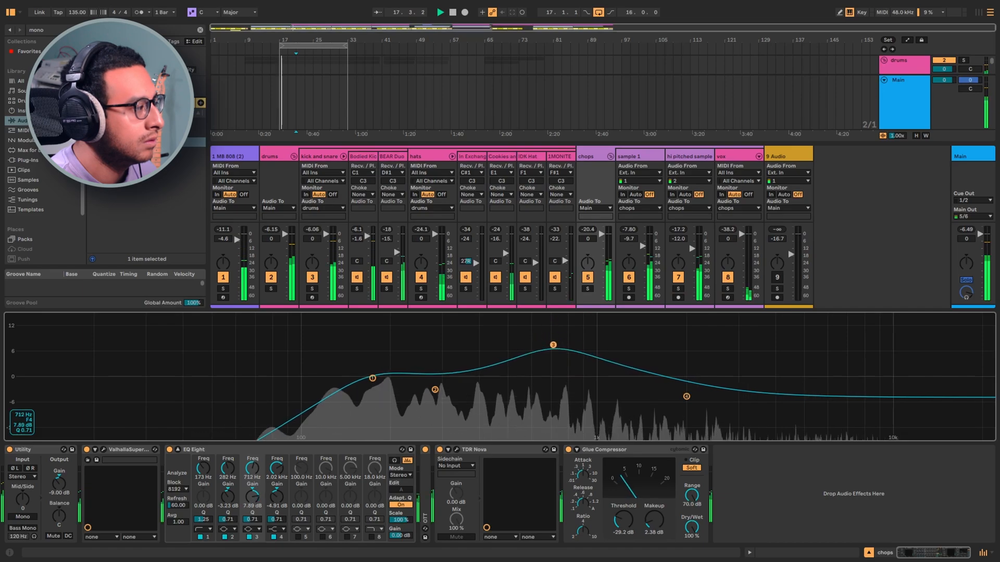
- In the chops group's EQ Eight, set band 3 to a 4.8 dB boost at 730 Hz and cut band 2 about 7.8 dB near 345 Hz
{"action": "left_click_drag", "start_coordinate": [555, 352], "coordinate": [556, 357]}
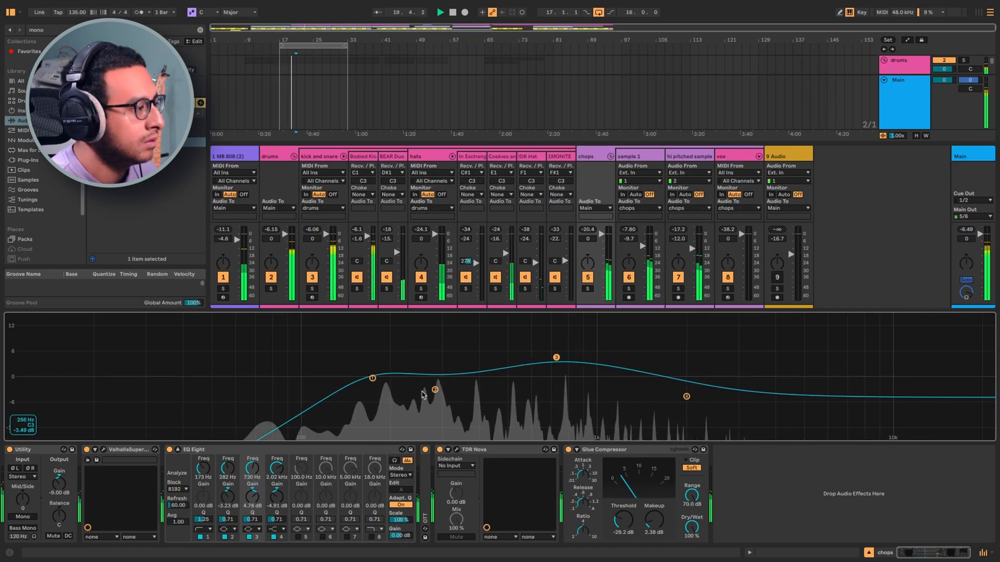
{"action": "left_click_drag", "start_coordinate": [435, 390], "coordinate": [461, 404]}
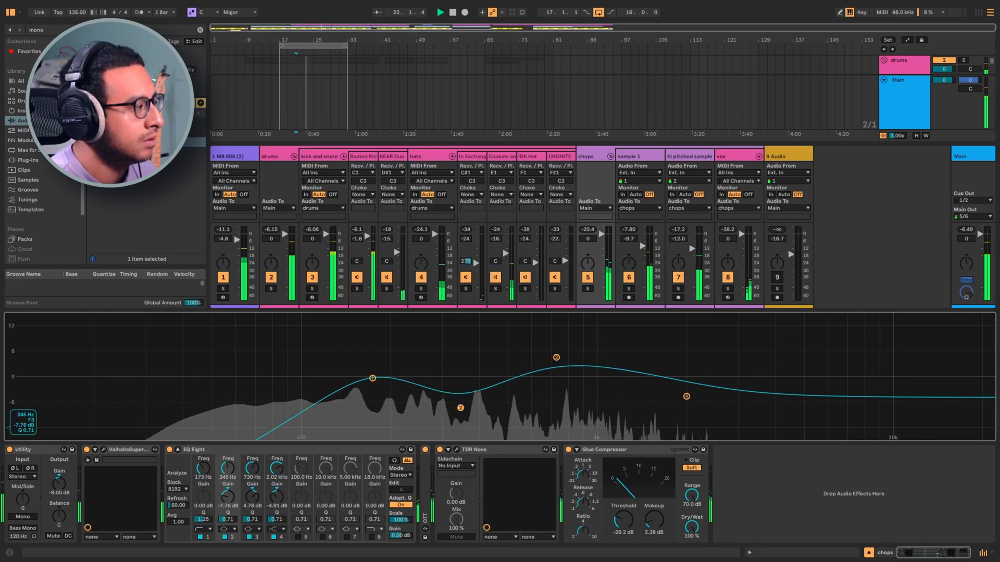
{"action": "left_click_drag", "start_coordinate": [460, 407], "coordinate": [468, 408]}
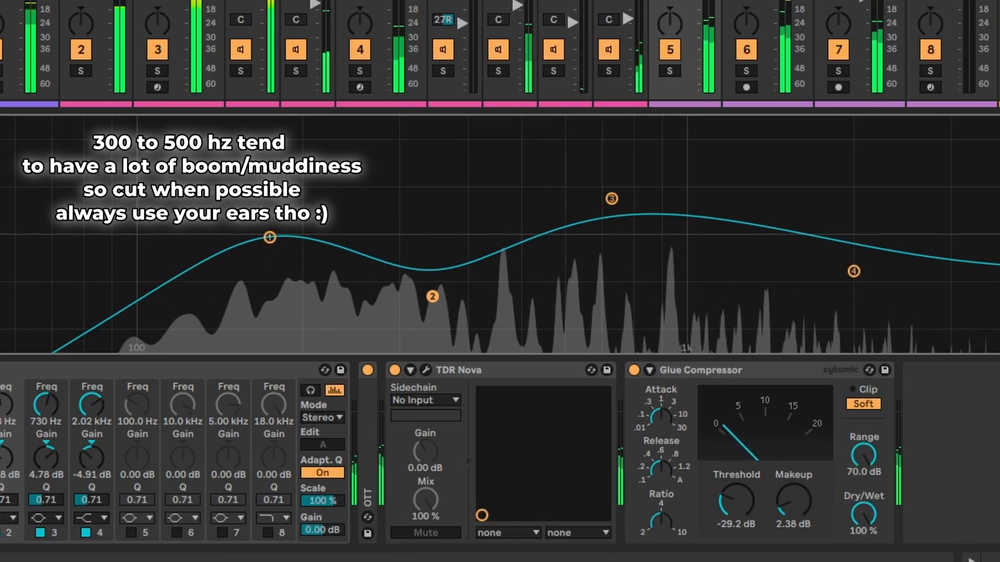
- Shift the band 2 cut in the chops group's EQ Eight slightly higher in frequency
{"action": "left_click_drag", "start_coordinate": [432, 296], "coordinate": [440, 296]}
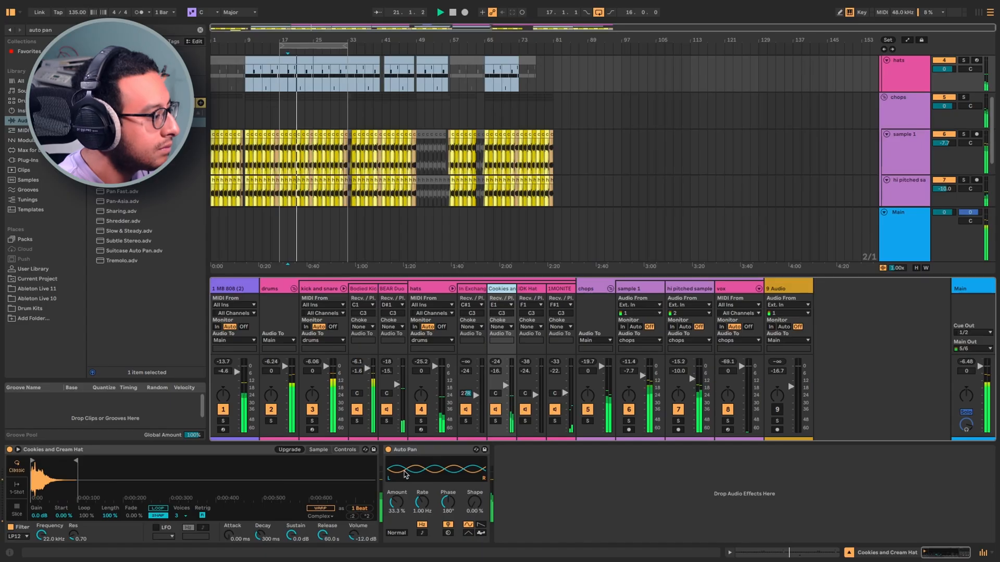
- On the Cookies and Cream Hat's Auto Pan, raise the Amount to about 45% and the Shape to about 24.6%
{"action": "left_click", "coordinate": [397, 503]}
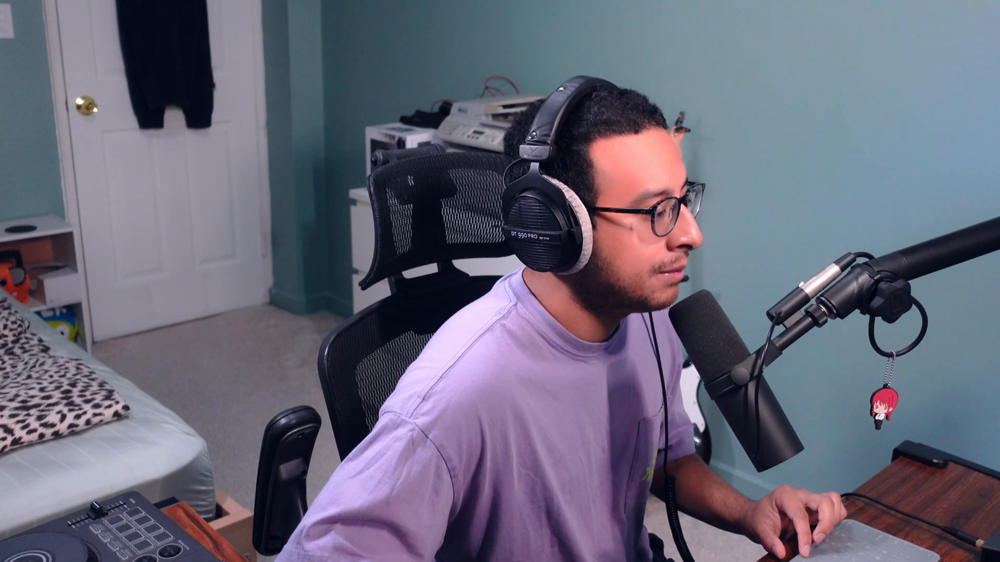
{"action": "left_click_drag", "start_coordinate": [474, 502], "coordinate": [474, 497]}
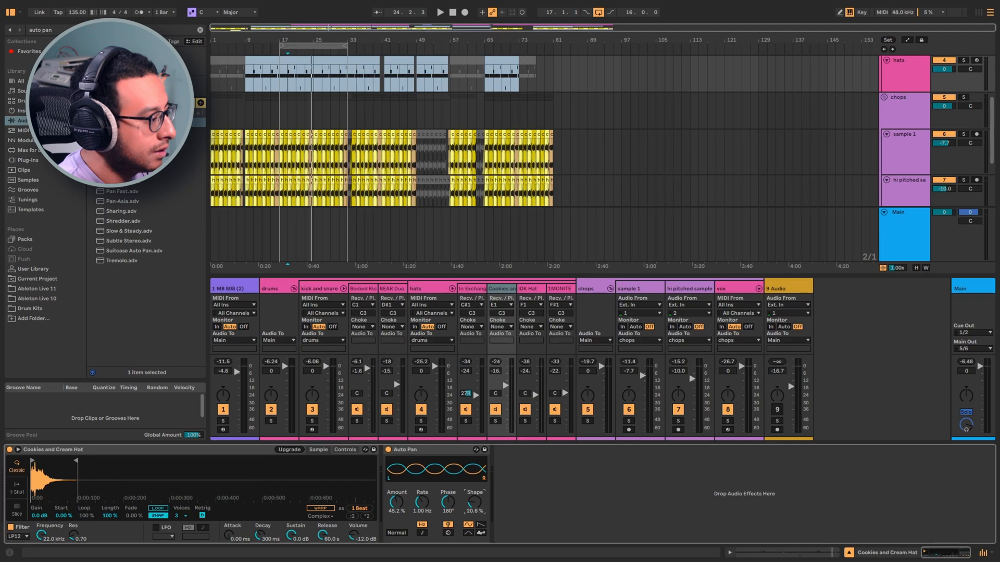
- Resume playback and pan the sample 1 track slightly left, to about 17L
{"action": "key", "text": "space"}
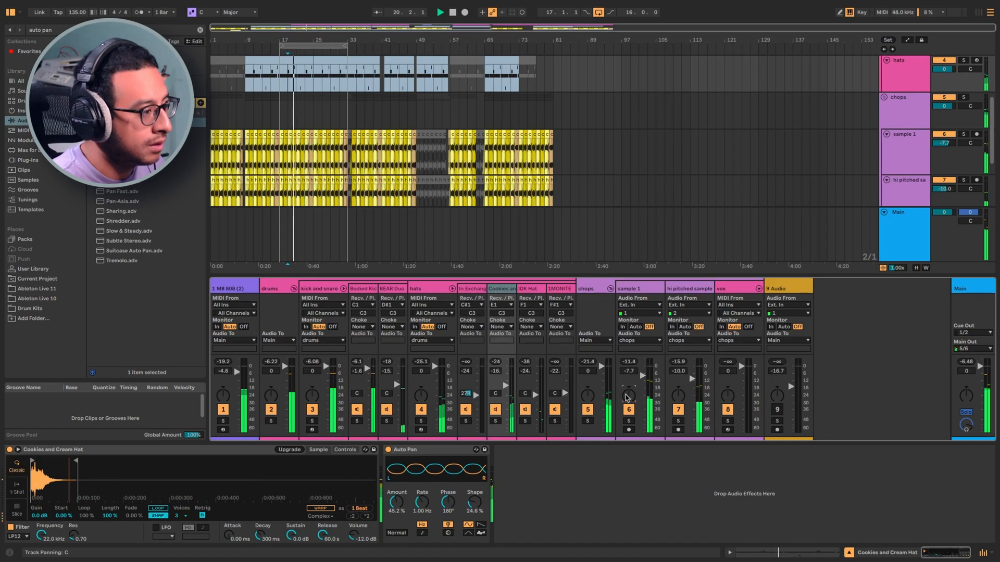
{"action": "left_click_drag", "start_coordinate": [629, 395], "coordinate": [628, 395]}
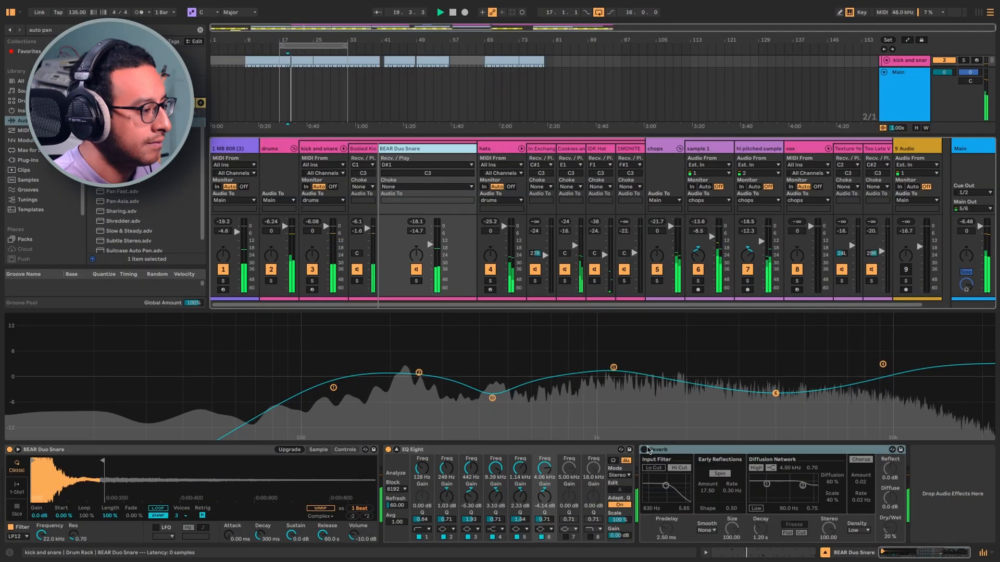
- Enable the Reverb on the BEAR Duo Snare, raise its input filter frequency to about 1.66 kHz and adjust the Dry/Wet
{"action": "left_click", "coordinate": [644, 450]}
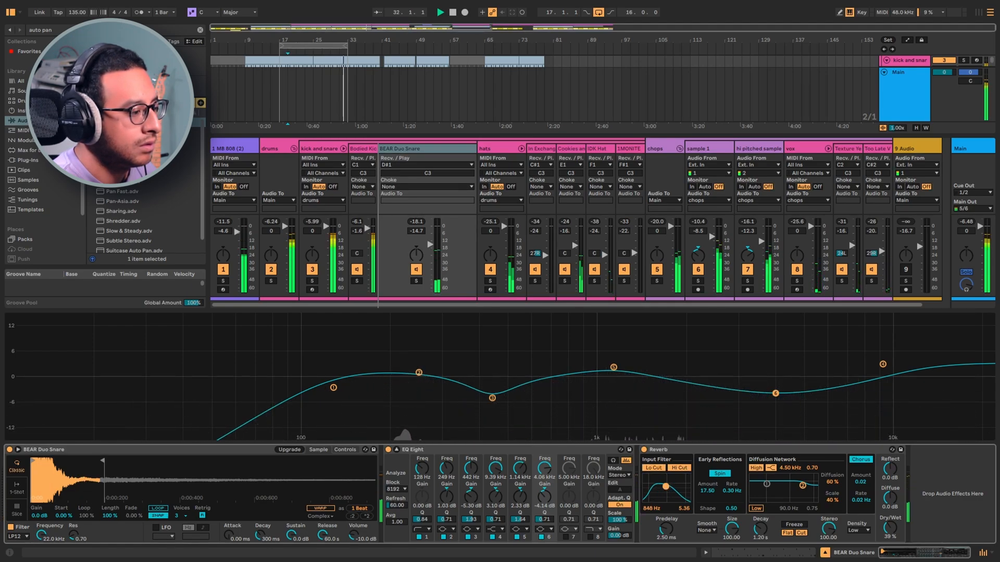
{"action": "left_click_drag", "start_coordinate": [667, 486], "coordinate": [672, 489]}
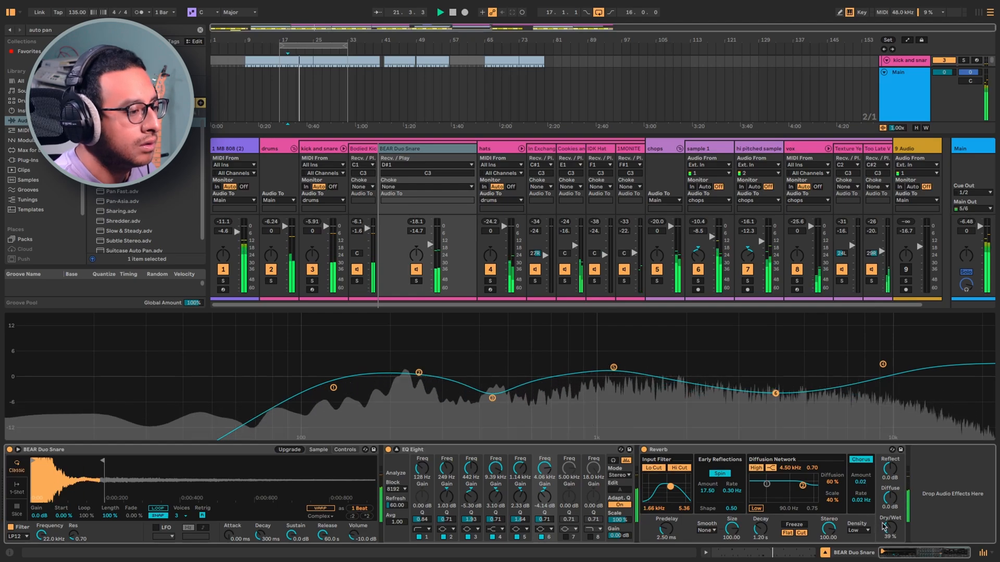
{"action": "left_click_drag", "start_coordinate": [890, 528], "coordinate": [890, 525]}
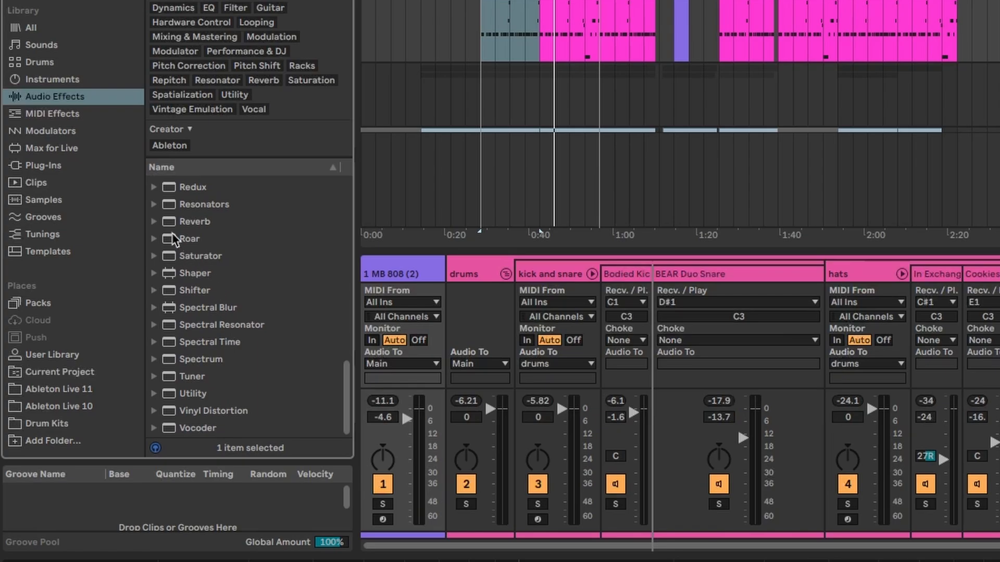
- Insert Roar before the Compressor in the 808's device chain and lower the 808 track's volume to about -9.3 dB
{"action": "left_click_drag", "start_coordinate": [175, 241], "coordinate": [714, 505]}
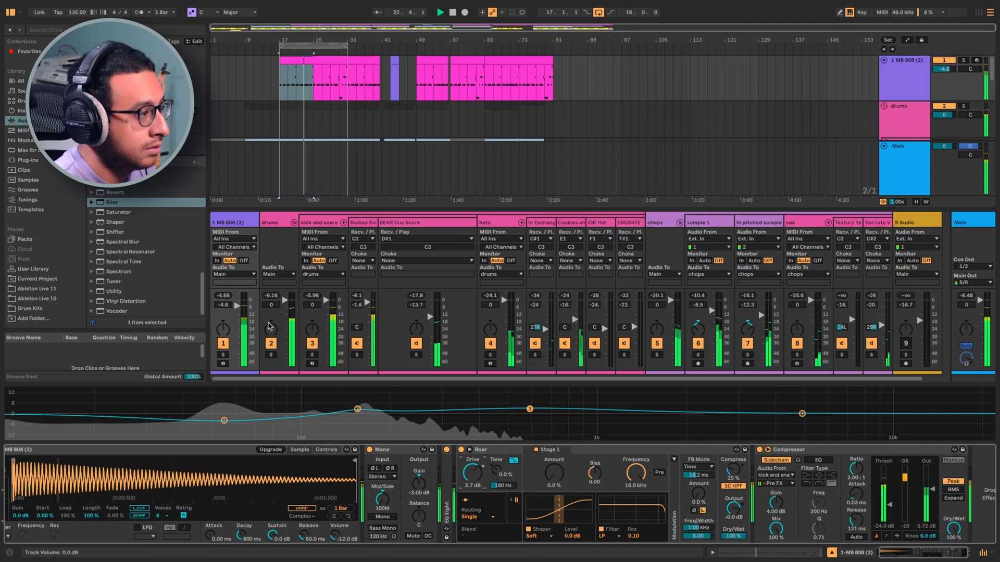
{"action": "left_click", "coordinate": [238, 309]}
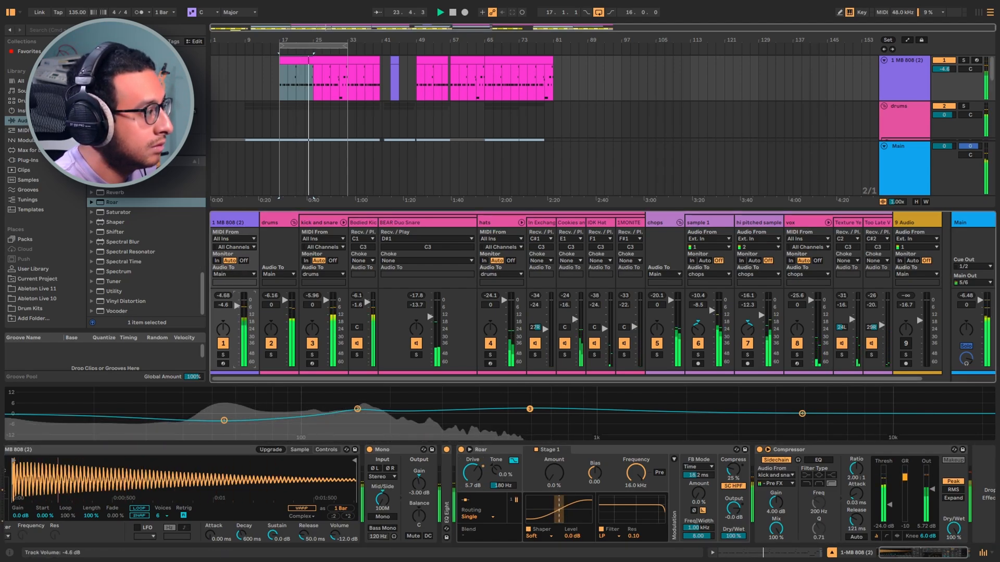
{"action": "left_click_drag", "start_coordinate": [237, 311], "coordinate": [238, 312]}
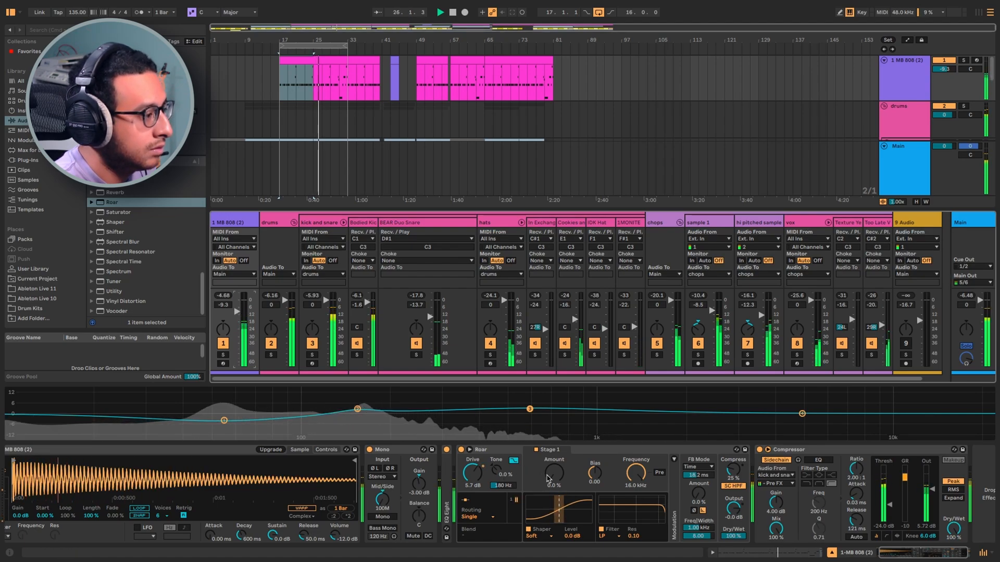
- In the 808's Roar, set the Stage 1 Amount to 10%, Compress to 26% and Drive to 8.0 dB
{"action": "mouse_move", "coordinate": [554, 473]}
{"action": "left_mouse_down"}
{"action": "mouse_move", "coordinate": [554, 454]}
{"action": "mouse_move", "coordinate": [554, 466]}
{"action": "left_mouse_up"}
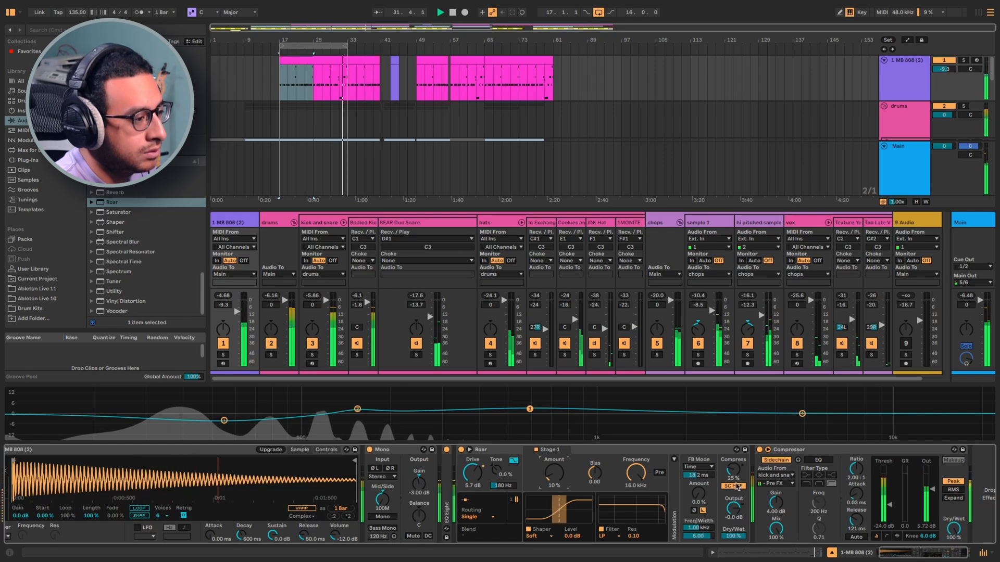
{"action": "left_click_drag", "start_coordinate": [732, 475], "coordinate": [733, 478]}
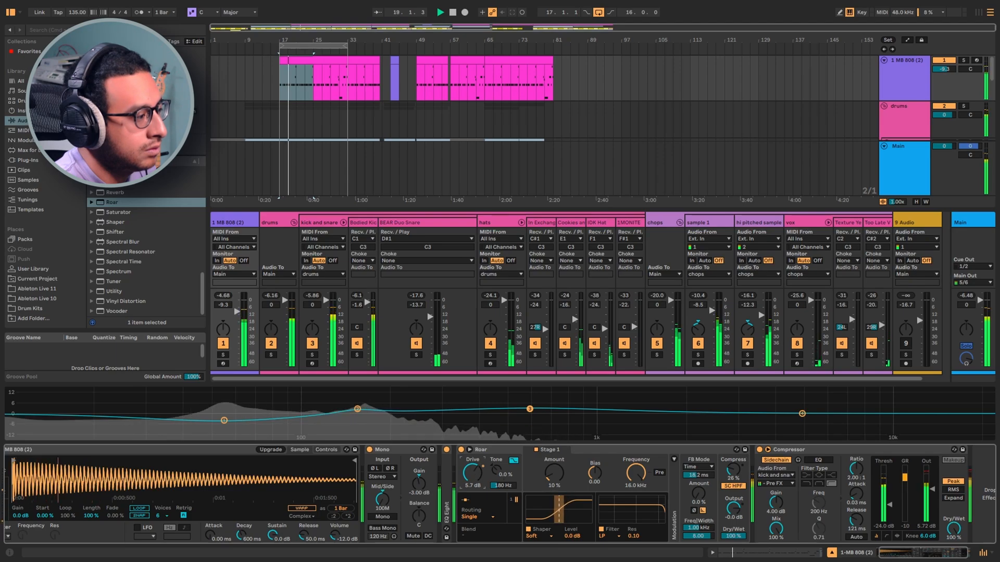
{"action": "left_click_drag", "start_coordinate": [473, 474], "coordinate": [472, 469]}
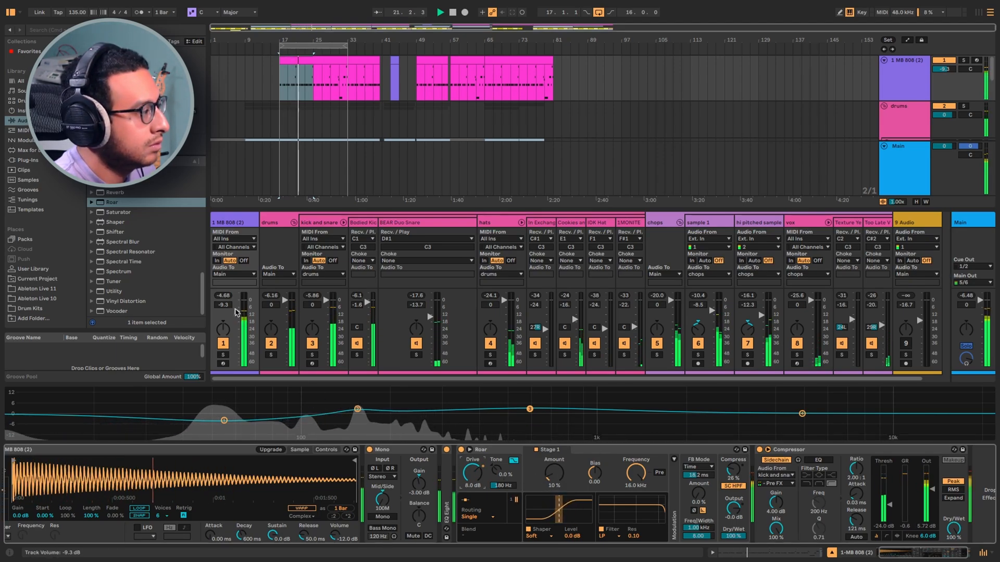
- Lower the 808 track's volume further, to about -12.7 dB
{"action": "left_click_drag", "start_coordinate": [235, 310], "coordinate": [235, 323]}
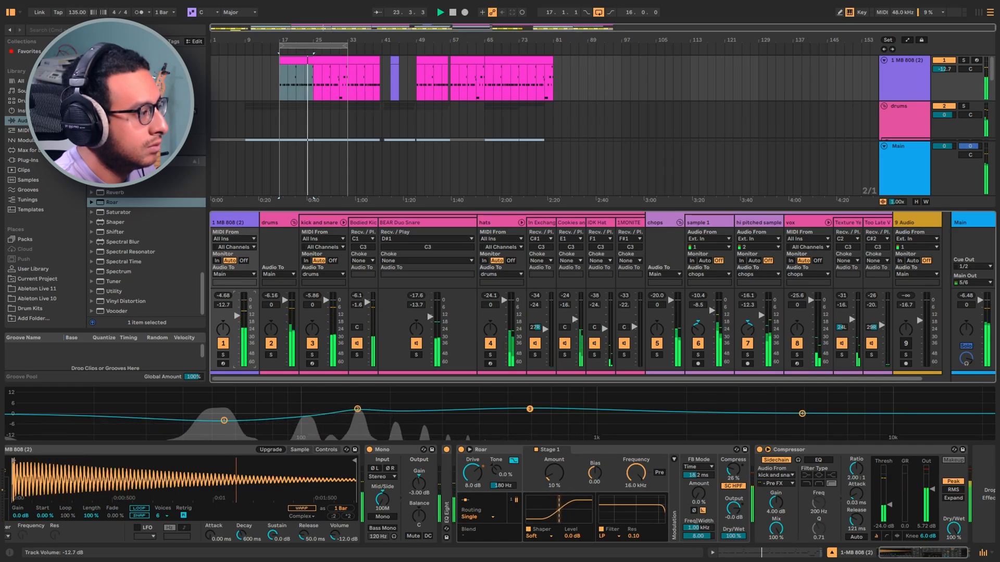
{"action": "left_click_drag", "start_coordinate": [237, 315], "coordinate": [237, 316]}
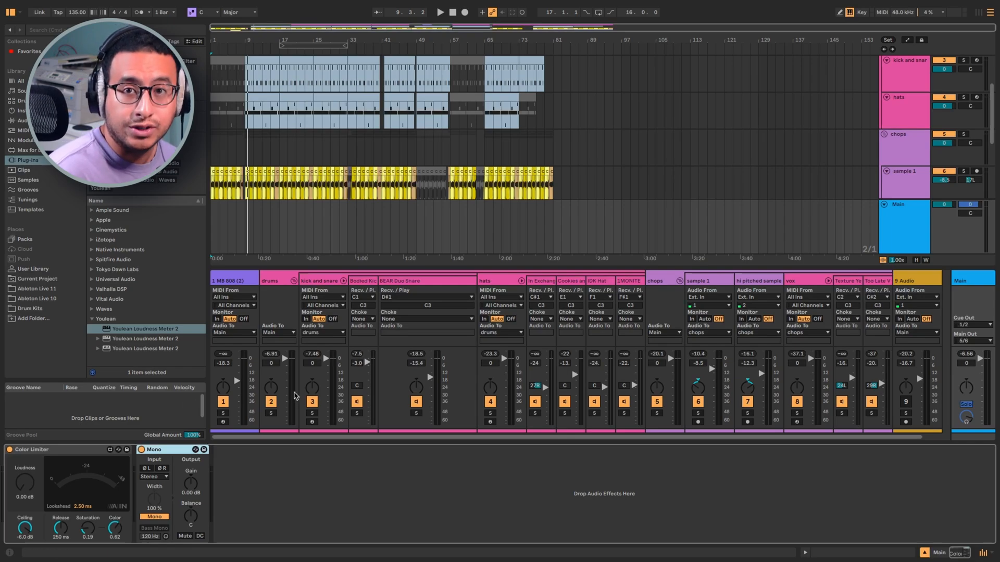
- Deactivate the Mono device on the Main track and add Youlean Loudness Meter 2 after it
{"action": "left_click", "coordinate": [141, 450]}
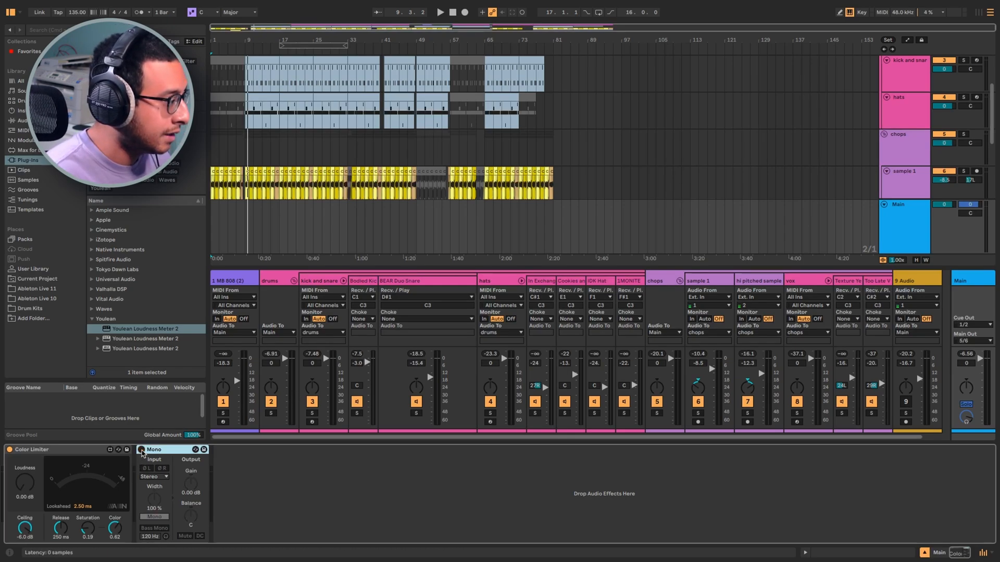
{"action": "left_click", "coordinate": [113, 330]}
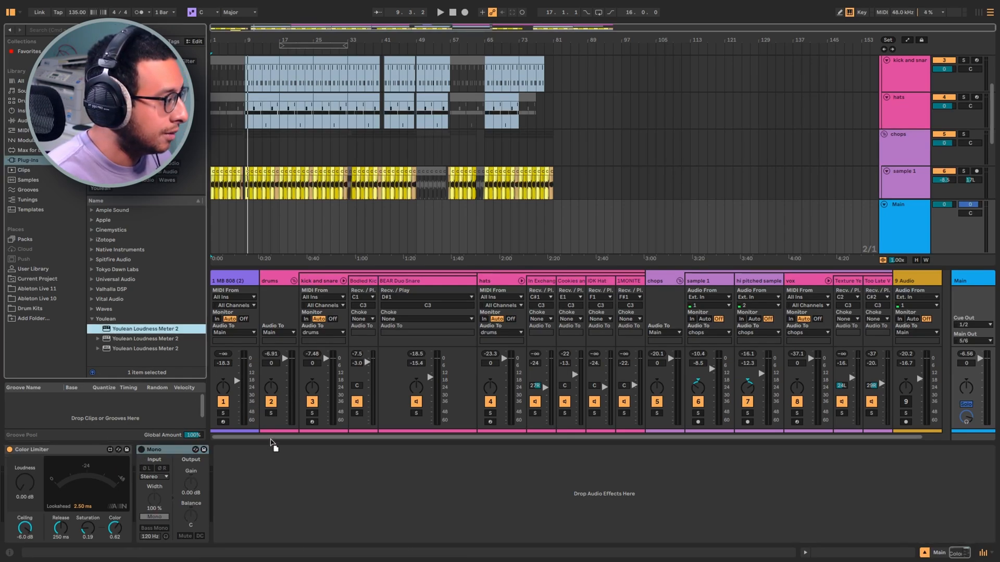
{"action": "left_click_drag", "start_coordinate": [272, 487], "coordinate": [268, 494]}
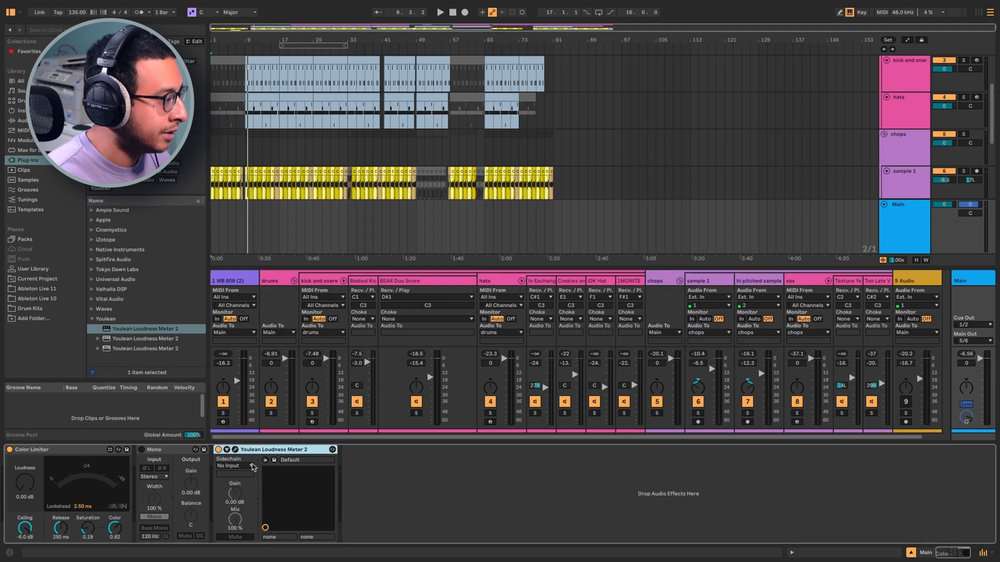
- Open the Youlean Loudness Meter 2 window and play the song from the beginning to measure its loudness
{"action": "left_click", "coordinate": [235, 450]}
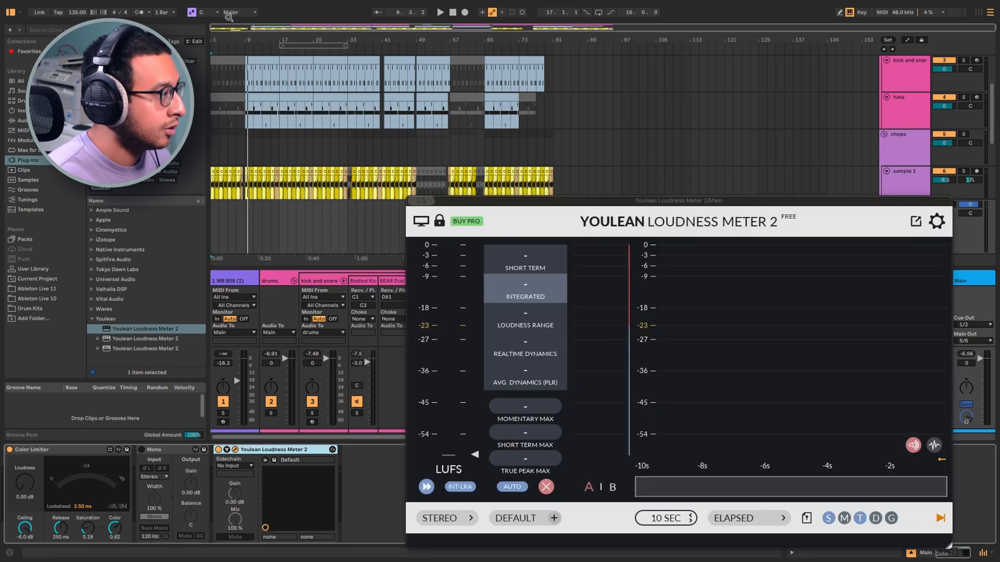
{"action": "left_click", "coordinate": [213, 75]}
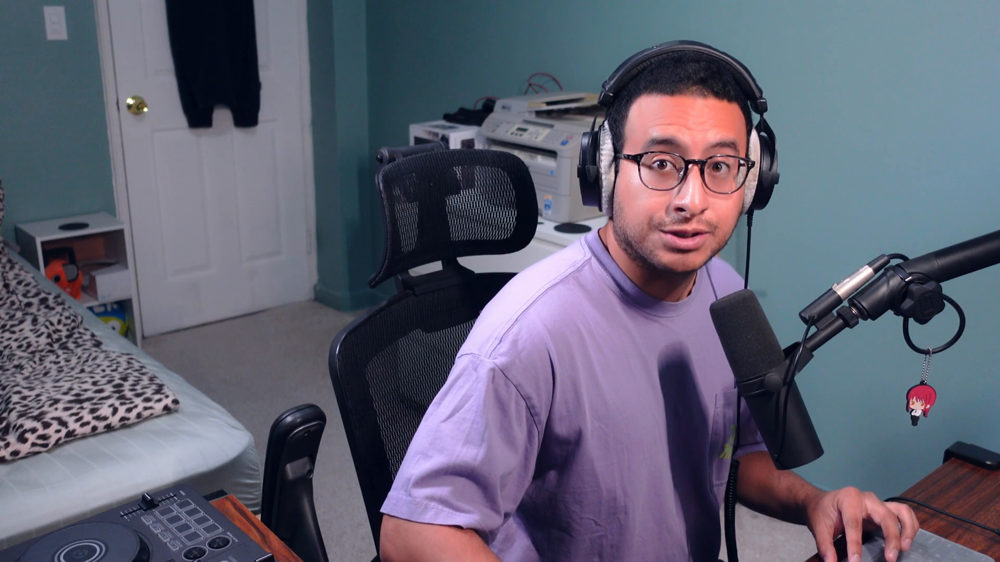
{"action": "key", "text": "space"}
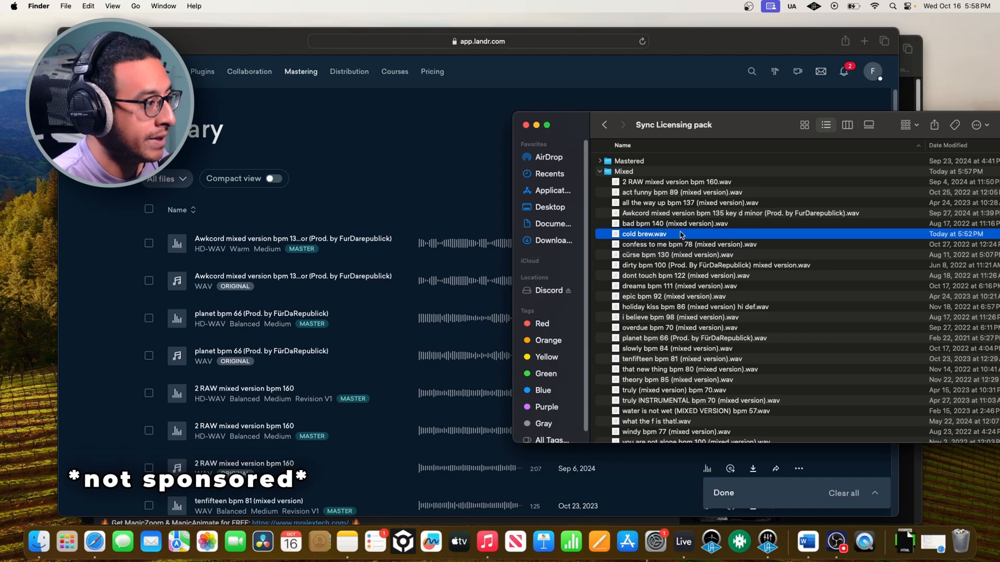
- Switch to LANDR in the browser, upload cold brew.wav from the Mixed folder for mastering and open its preview
{"action": "left_click_drag", "start_coordinate": [681, 236], "coordinate": [396, 169]}
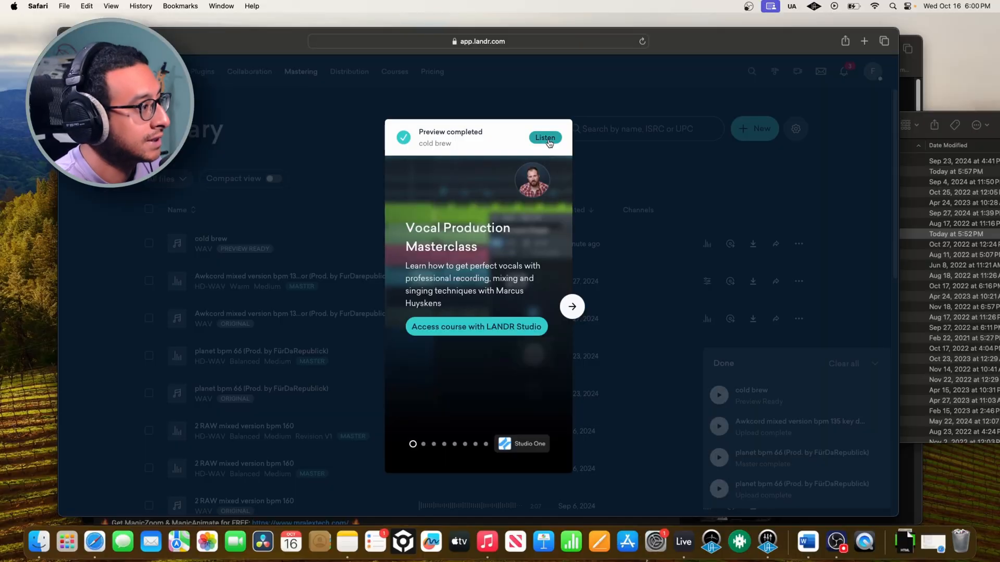
{"action": "left_click", "coordinate": [549, 138]}
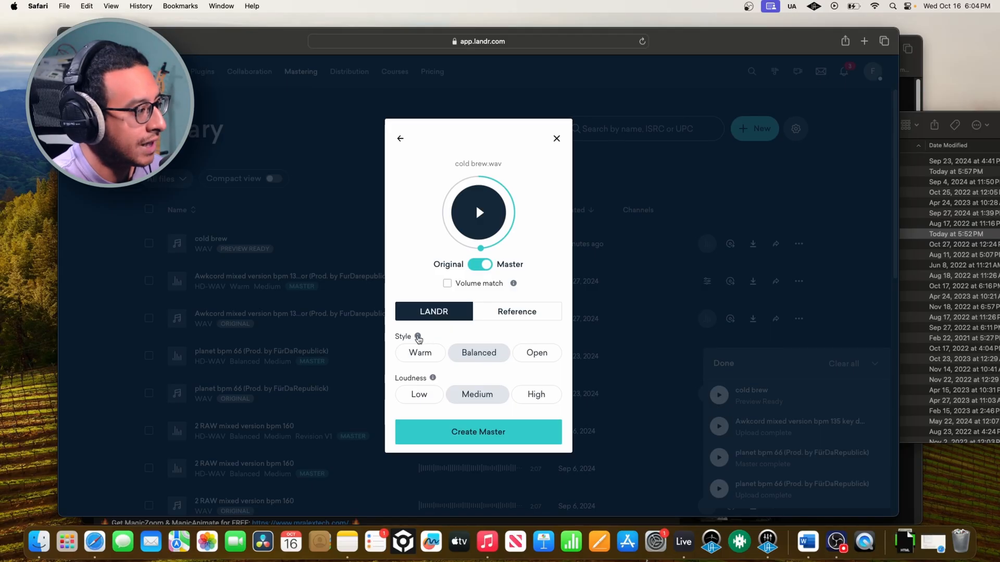
- Review the mastering style descriptions and choose the Warm style for cold brew.wav
{"action": "mouse_move", "coordinate": [418, 338]}
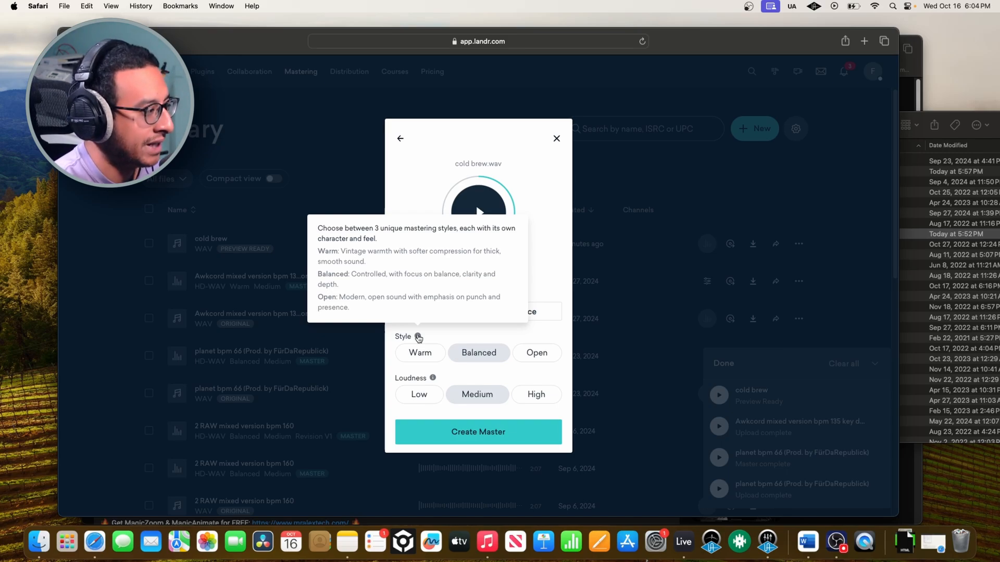
{"action": "left_click", "coordinate": [417, 354]}
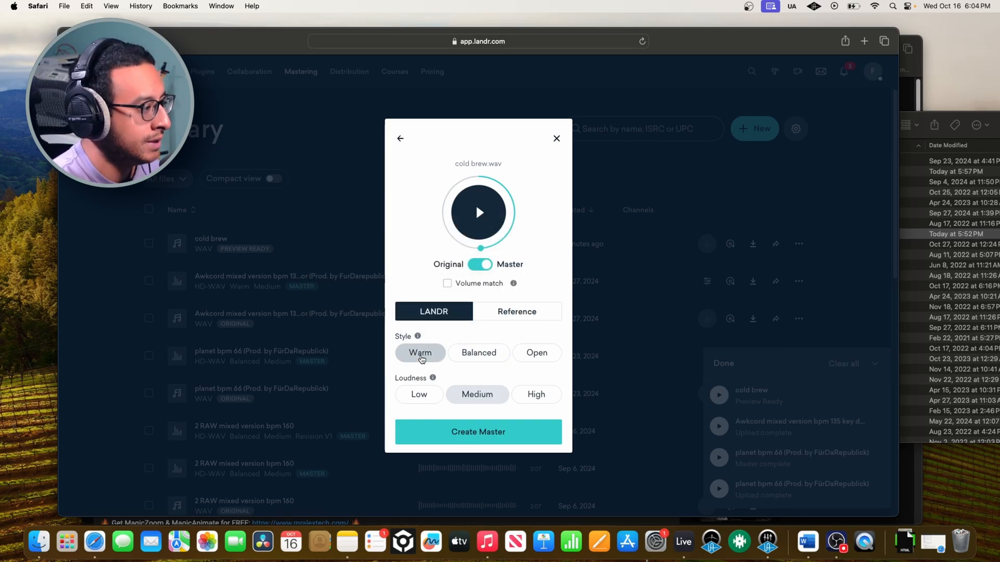